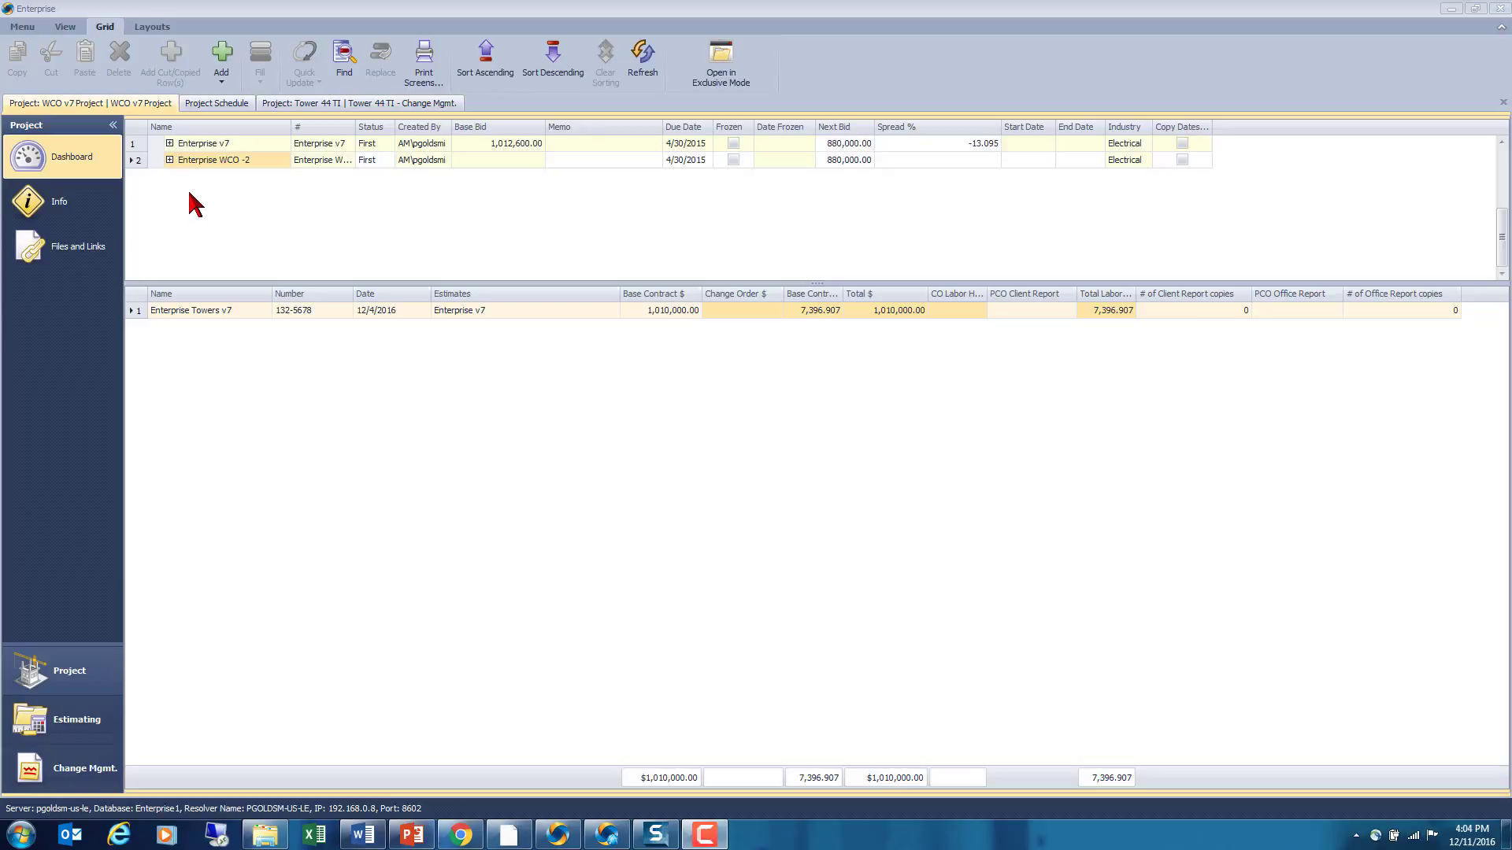
- Expand Enterprise WCO -2 and prepare its Base Bid summary for hand-off
{"action": "left_click", "coordinate": [169, 155]}
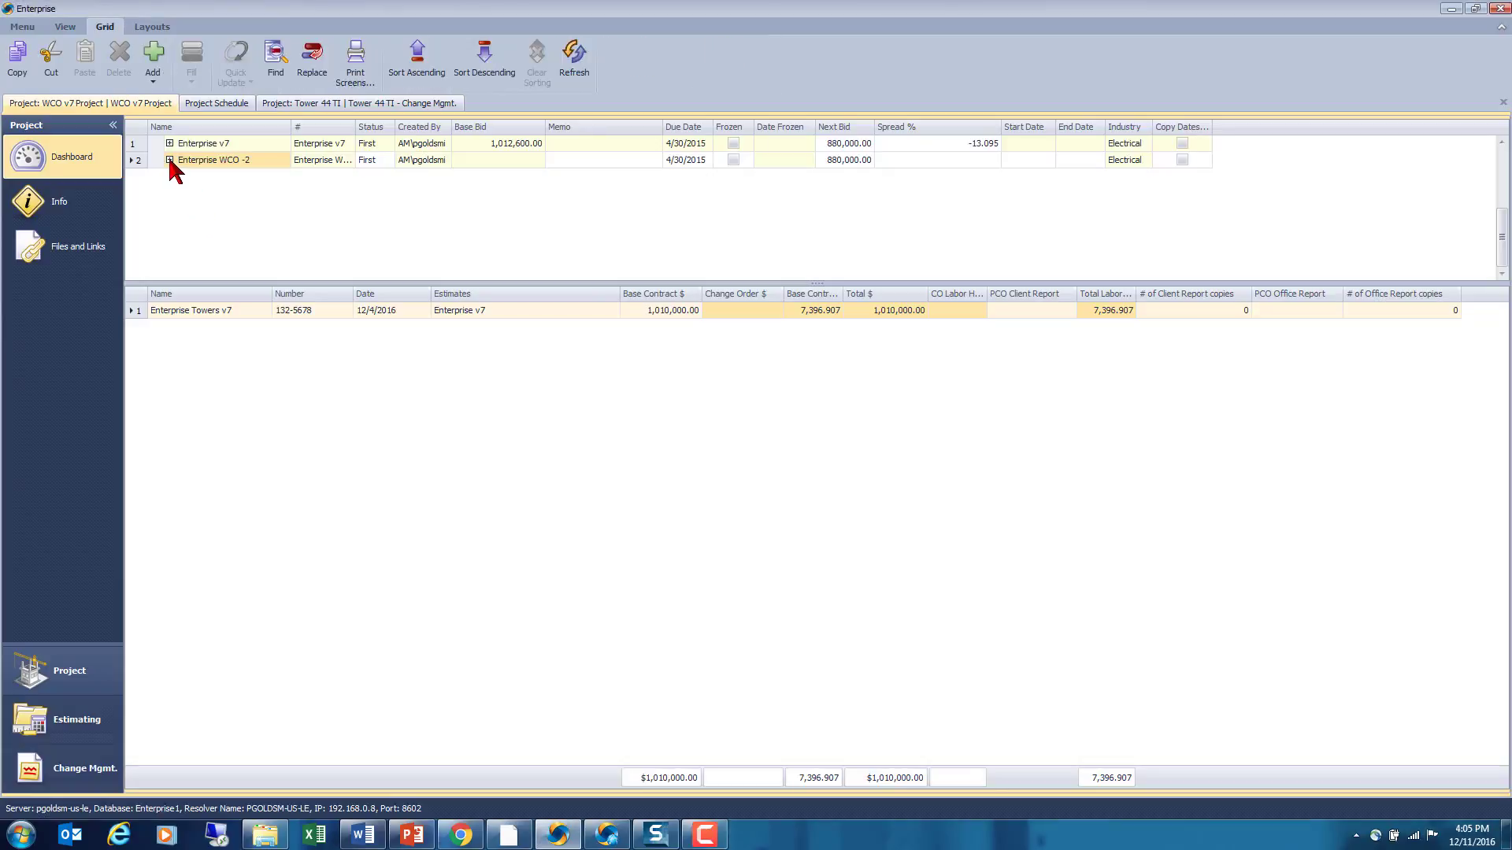
{"action": "left_click", "coordinate": [170, 159]}
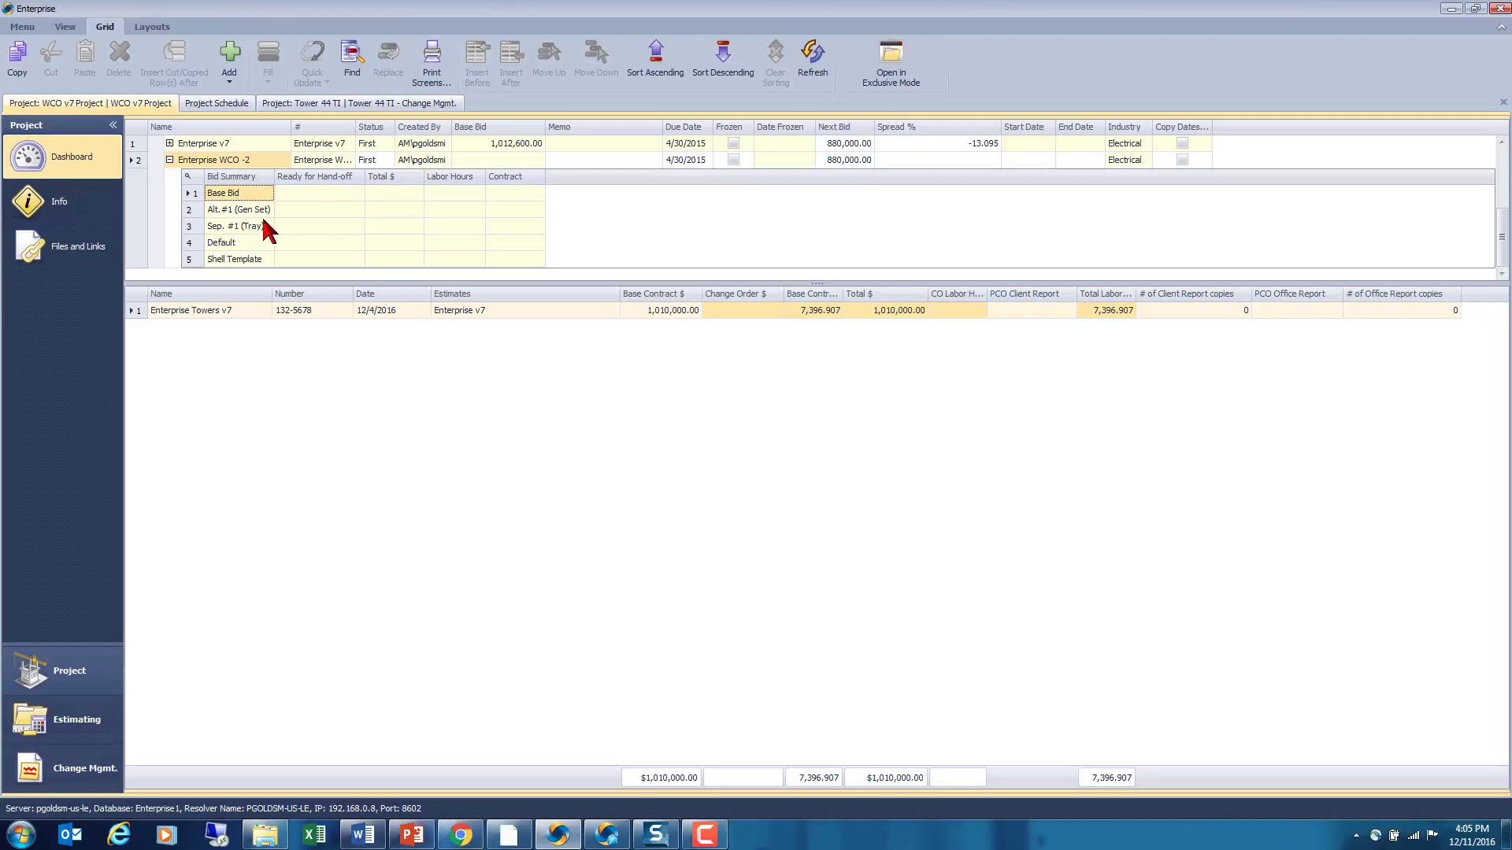
{"action": "left_click", "coordinate": [199, 194]}
{"action": "right_click", "coordinate": [201, 196]}
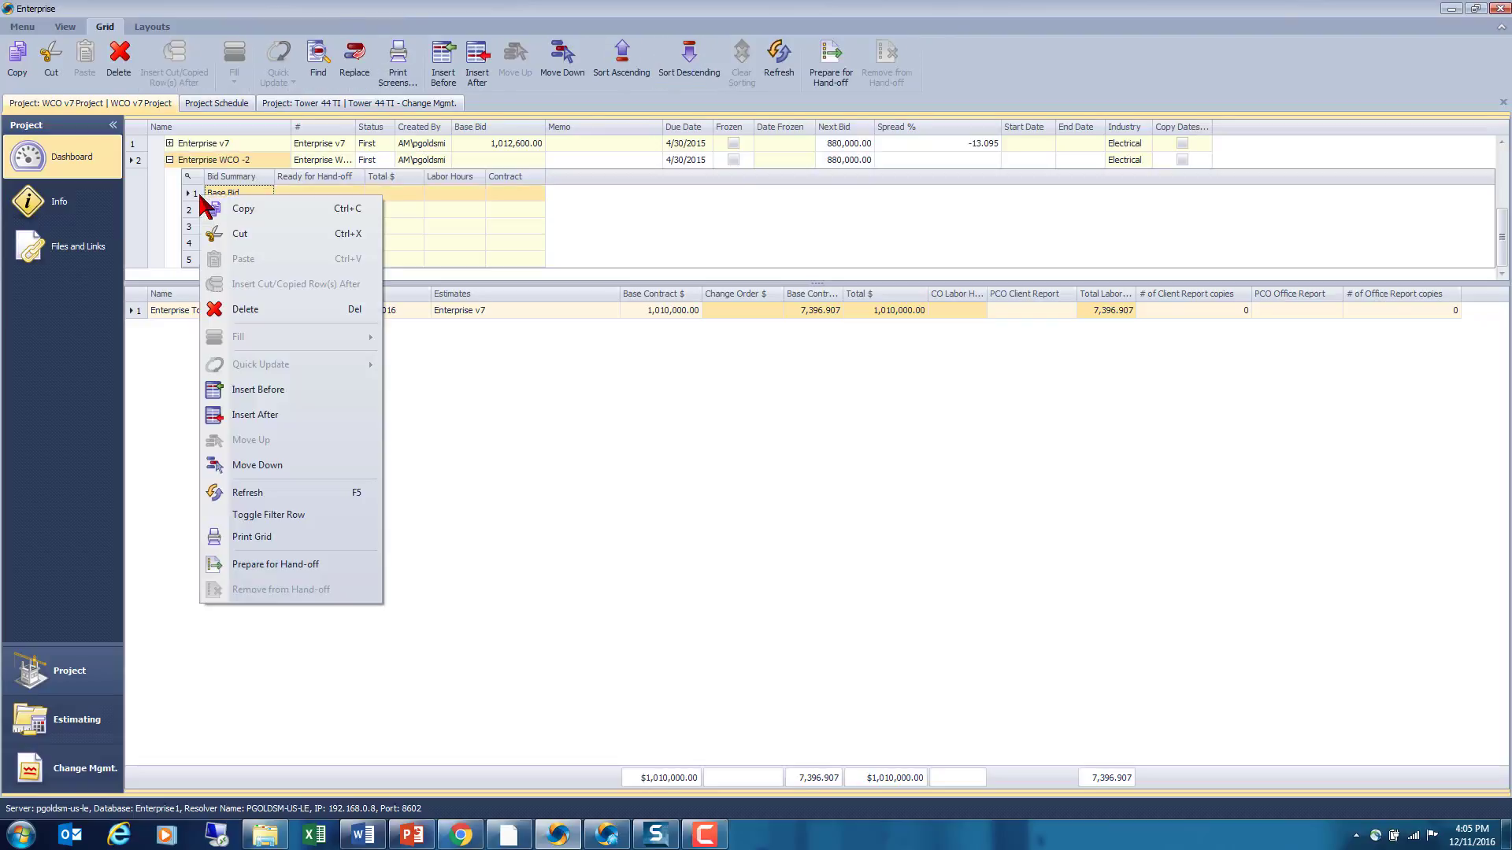
{"action": "left_click", "coordinate": [282, 567]}
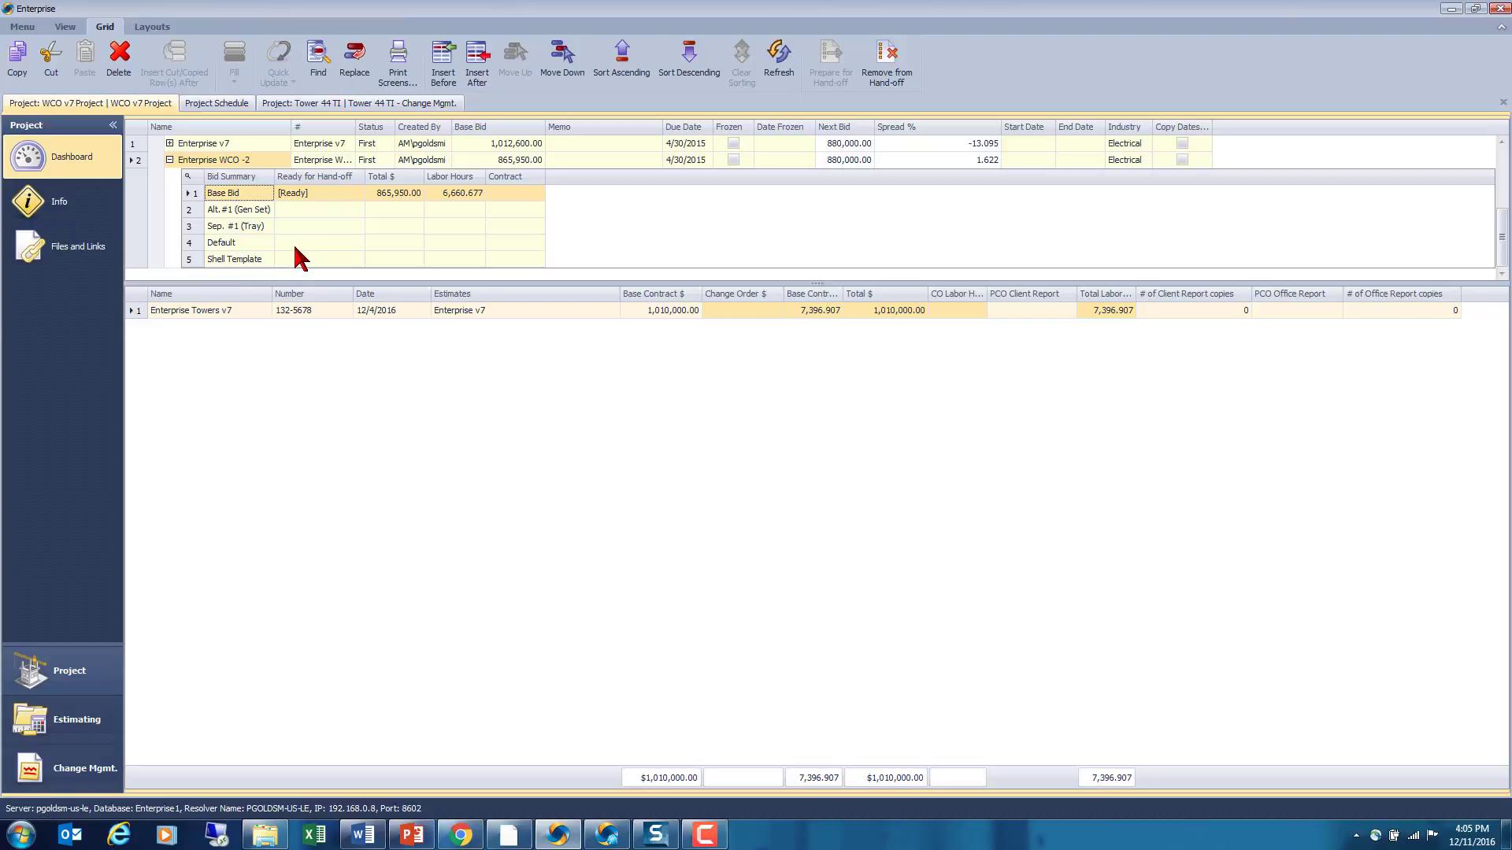
- Prepare the Alt. #1 (Gen Set) and Sep. #1 (Tray) summaries for hand-off together
{"action": "left_click_drag", "start_coordinate": [190, 216], "coordinate": [189, 227]}
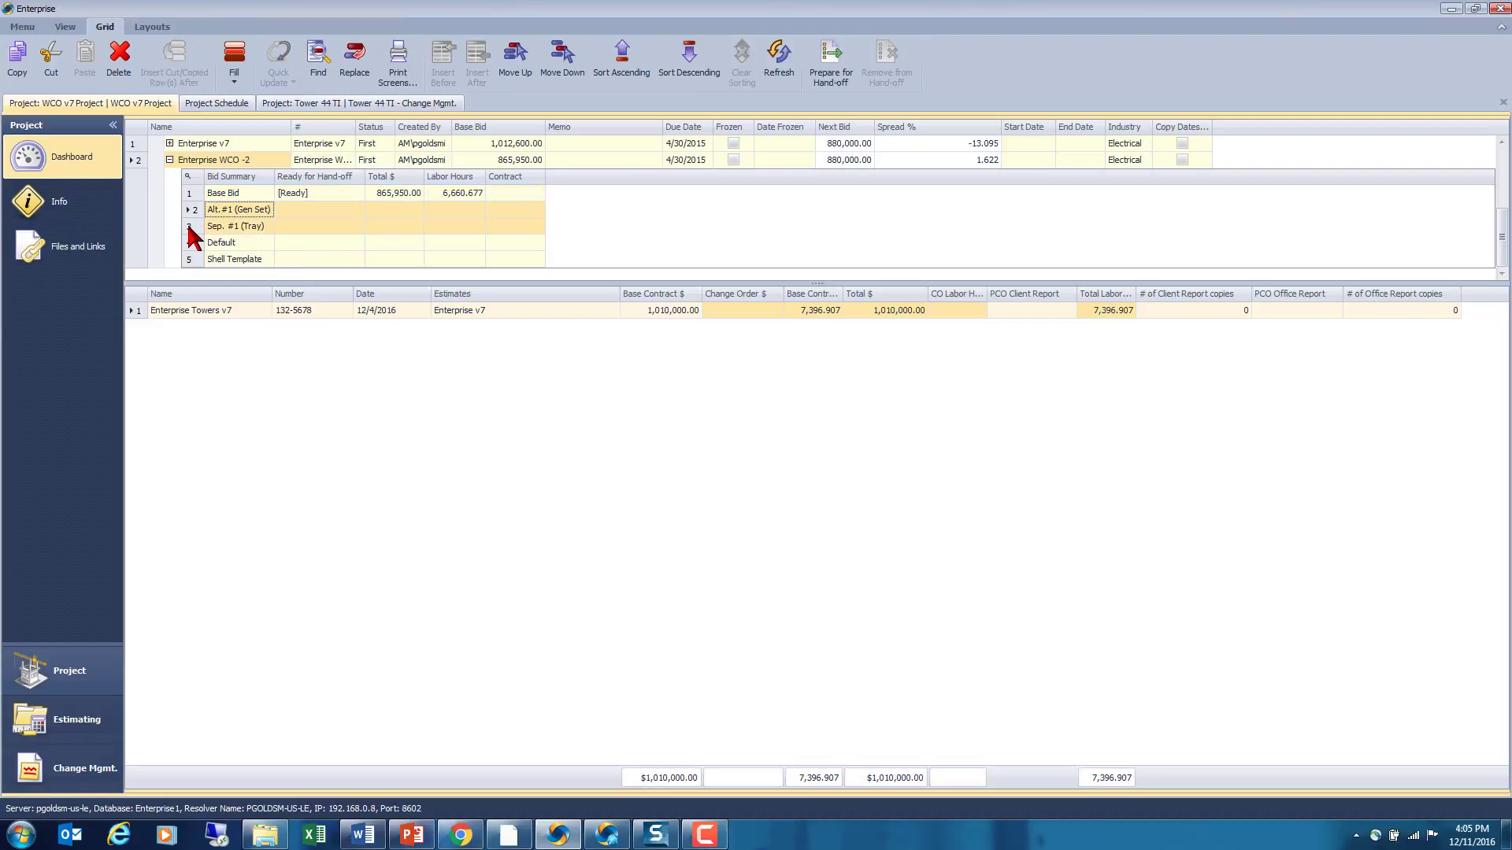
{"action": "right_click", "coordinate": [190, 229]}
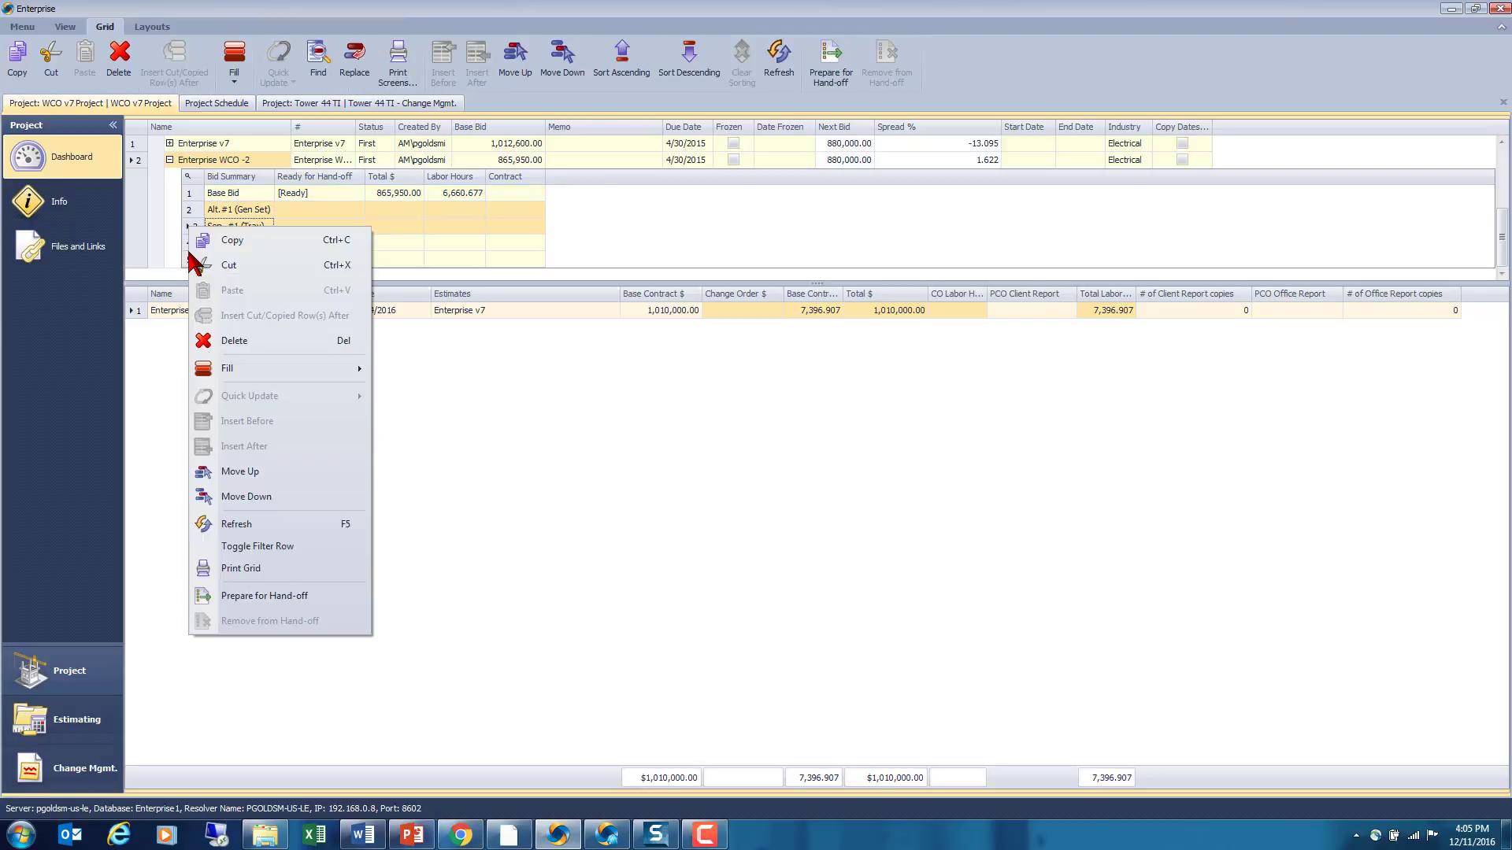
{"action": "left_click", "coordinate": [269, 600]}
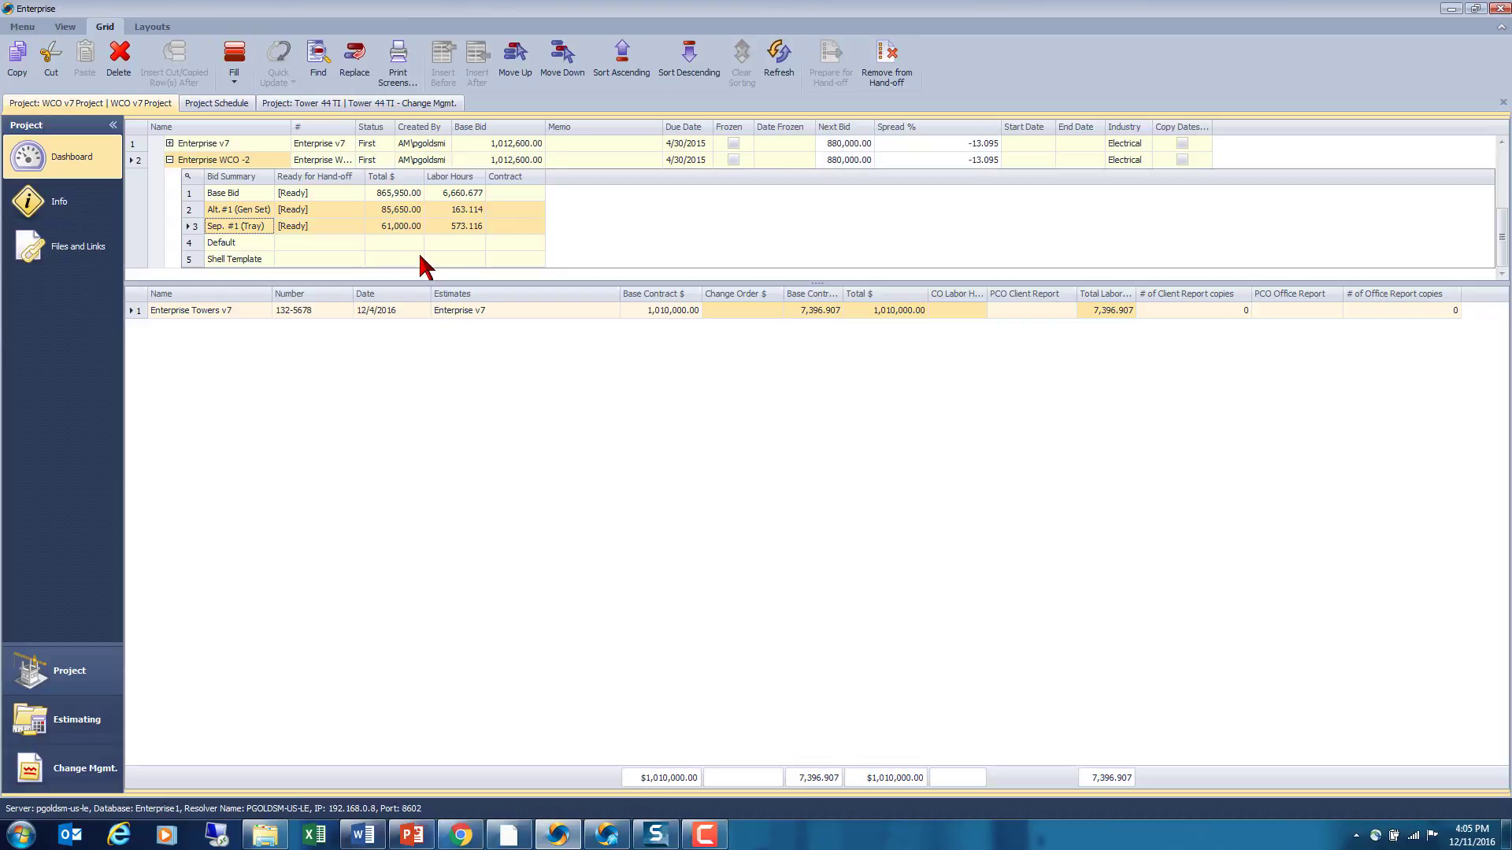
{"action": "right_click", "coordinate": [470, 423]}
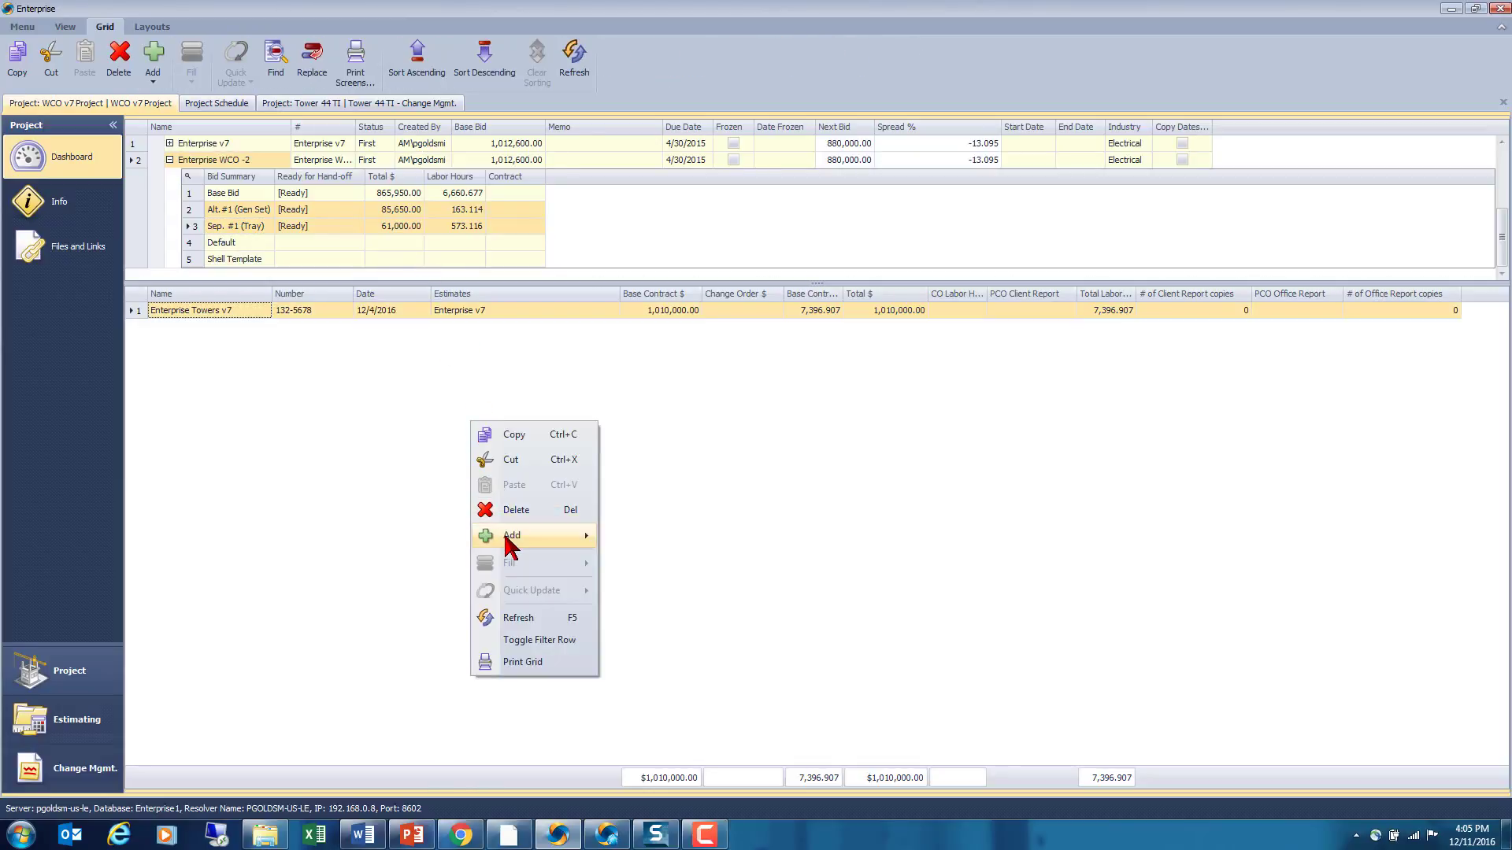
- Add Contract 345-62 including Base Bid, Alt. #1 and Sep. #1, with a 1,010,000 base contract
{"action": "mouse_move", "coordinate": [512, 534]}
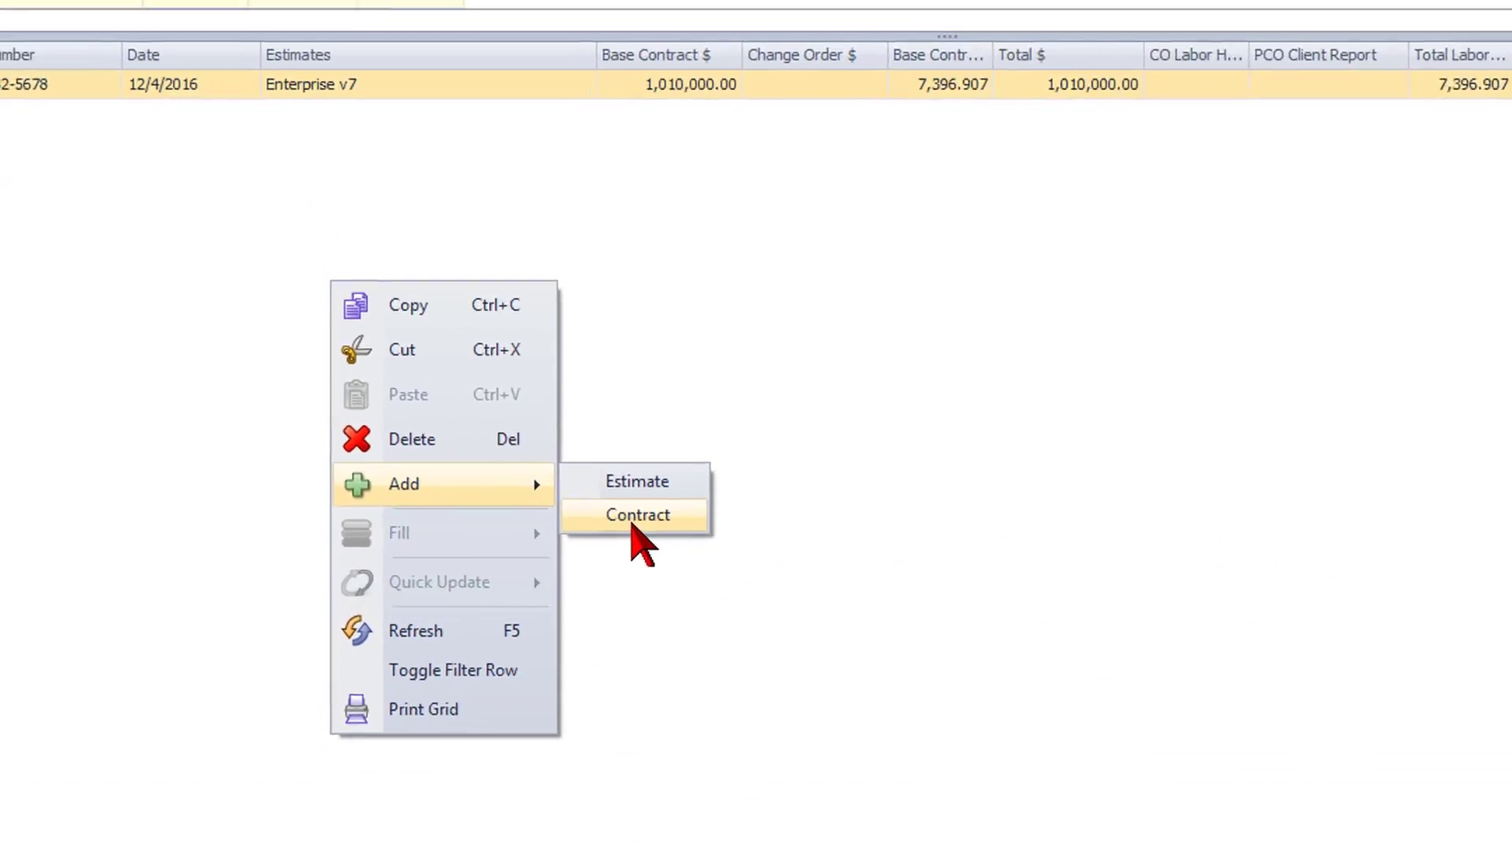
{"action": "left_click", "coordinate": [640, 553]}
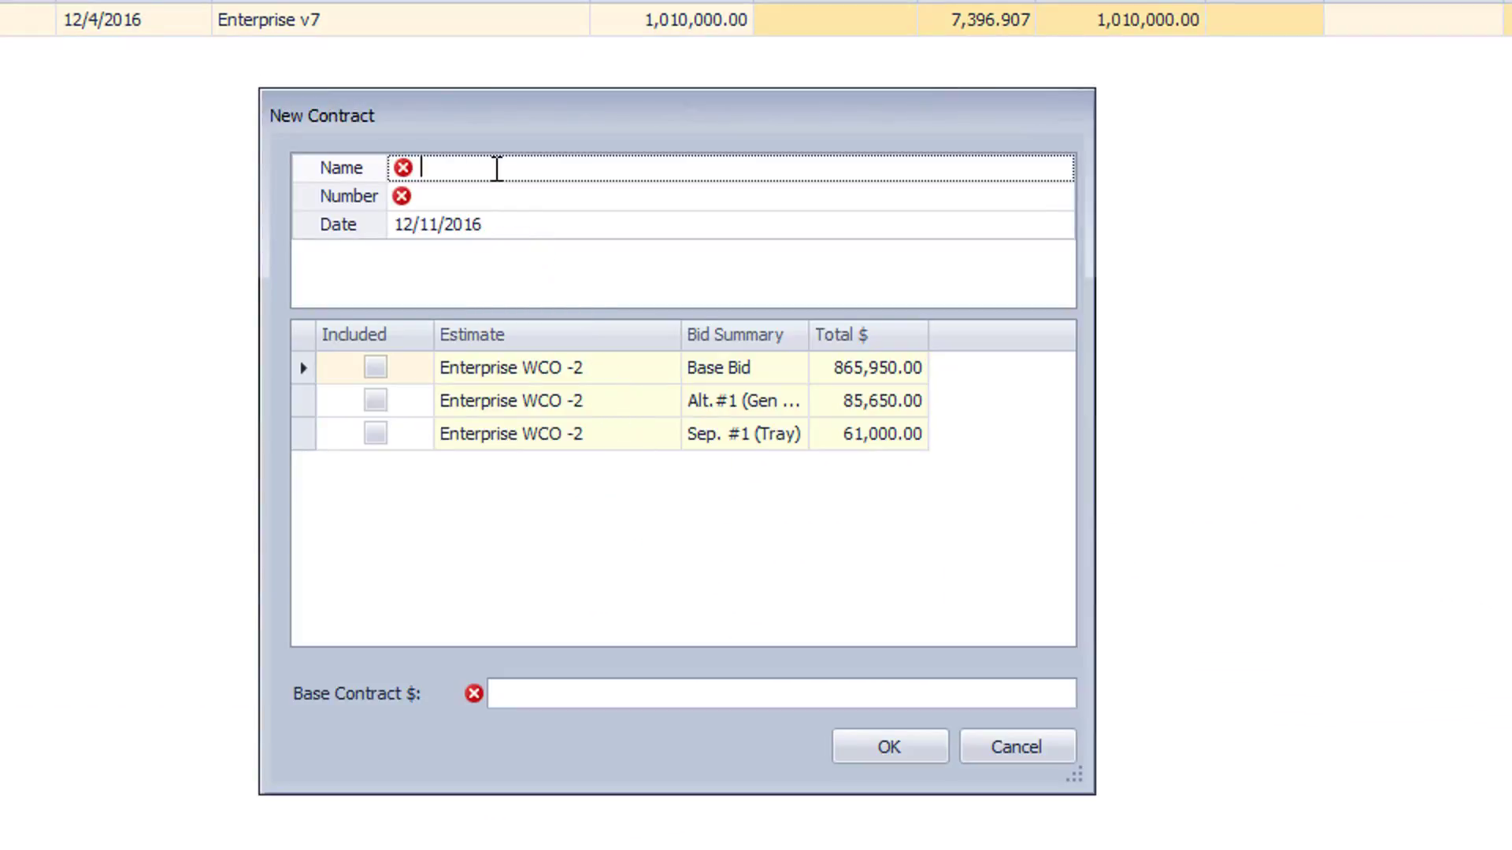
{"action": "type", "text": "Contract 345-62"}
{"action": "key", "text": "Tab"}
{"action": "type", "text": "Contract 345-62"}
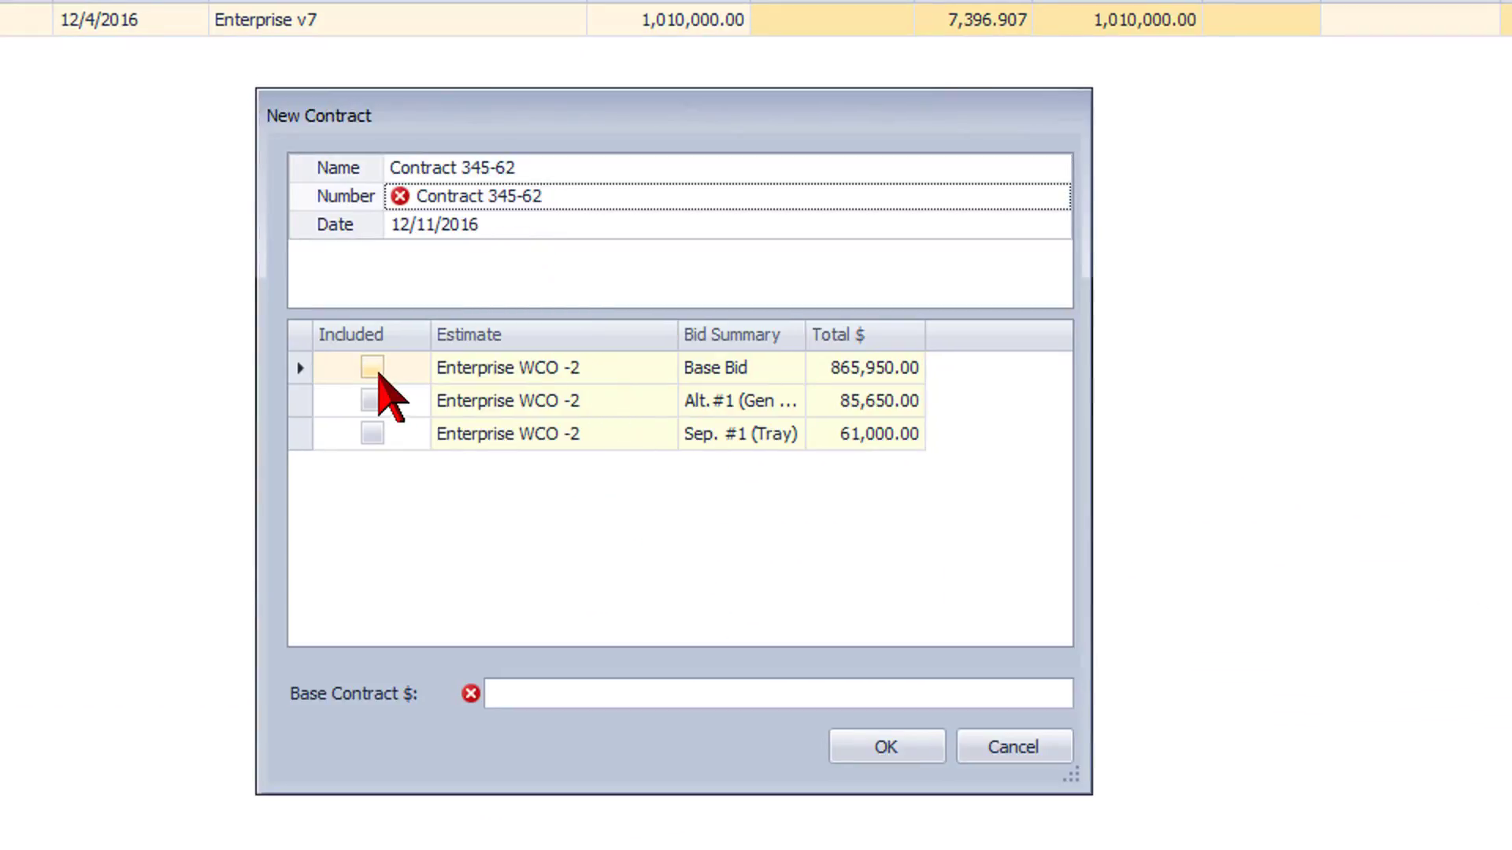
{"action": "left_click", "coordinate": [379, 375]}
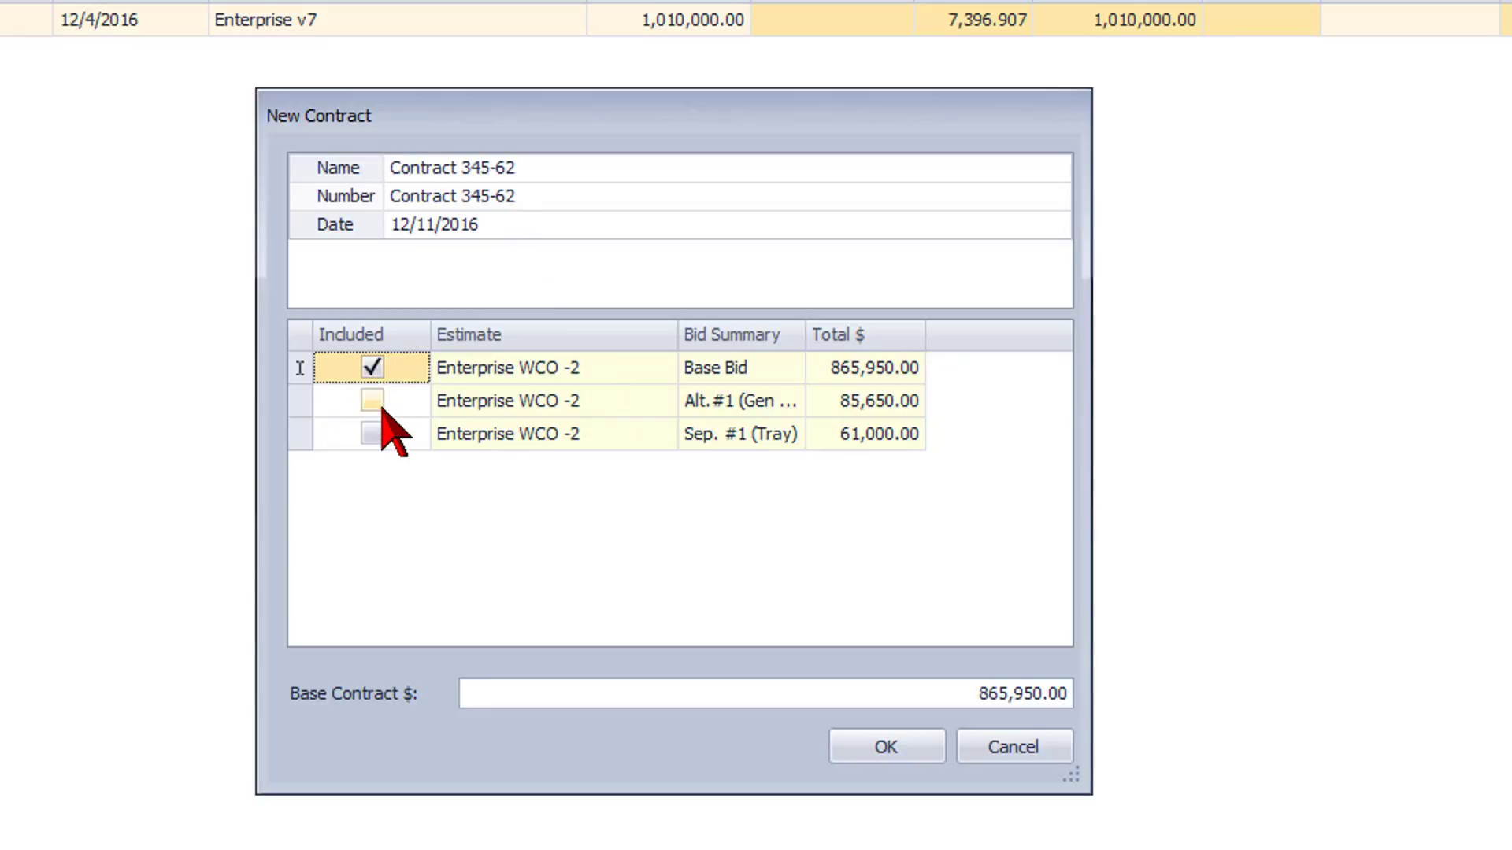
{"action": "left_click", "coordinate": [381, 402]}
{"action": "left_click", "coordinate": [371, 435]}
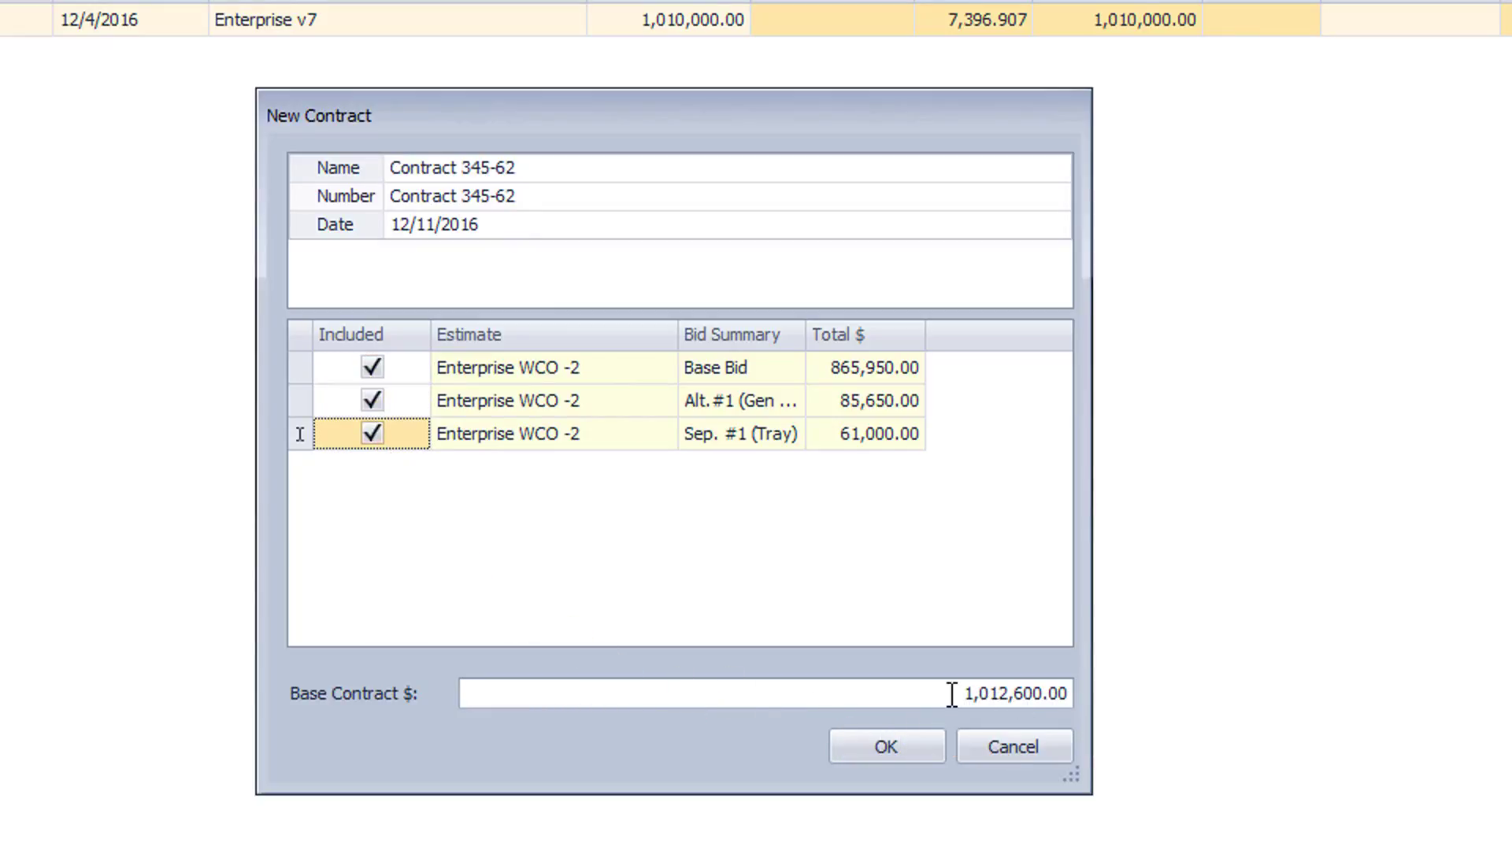
{"action": "left_click_drag", "start_coordinate": [943, 693], "coordinate": [1072, 694]}
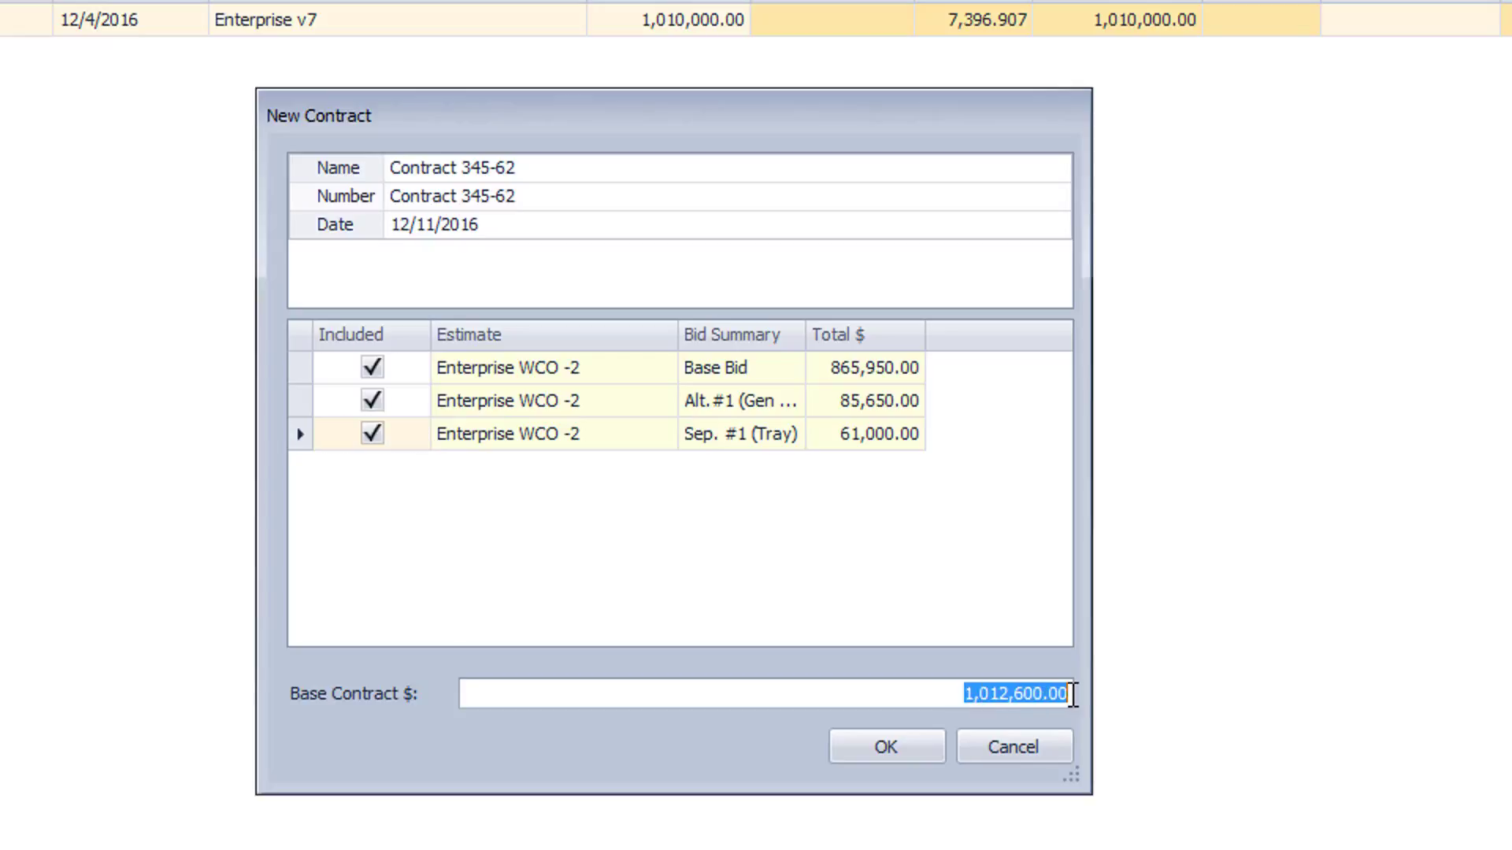
{"action": "type", "text": "1,010,00"}
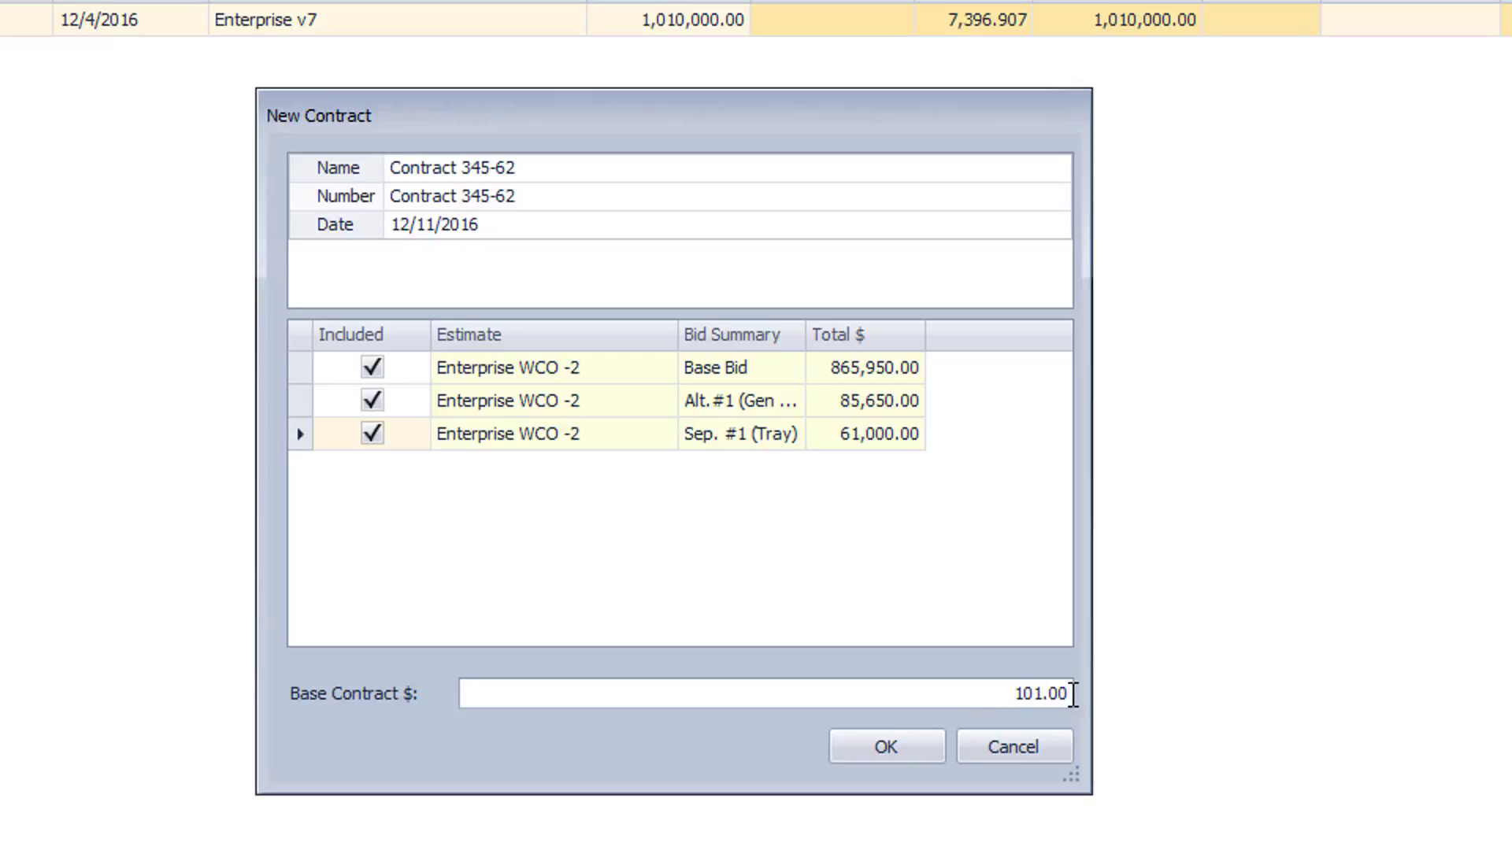
{"action": "type", "text": "0"}
{"action": "left_click", "coordinate": [903, 757]}
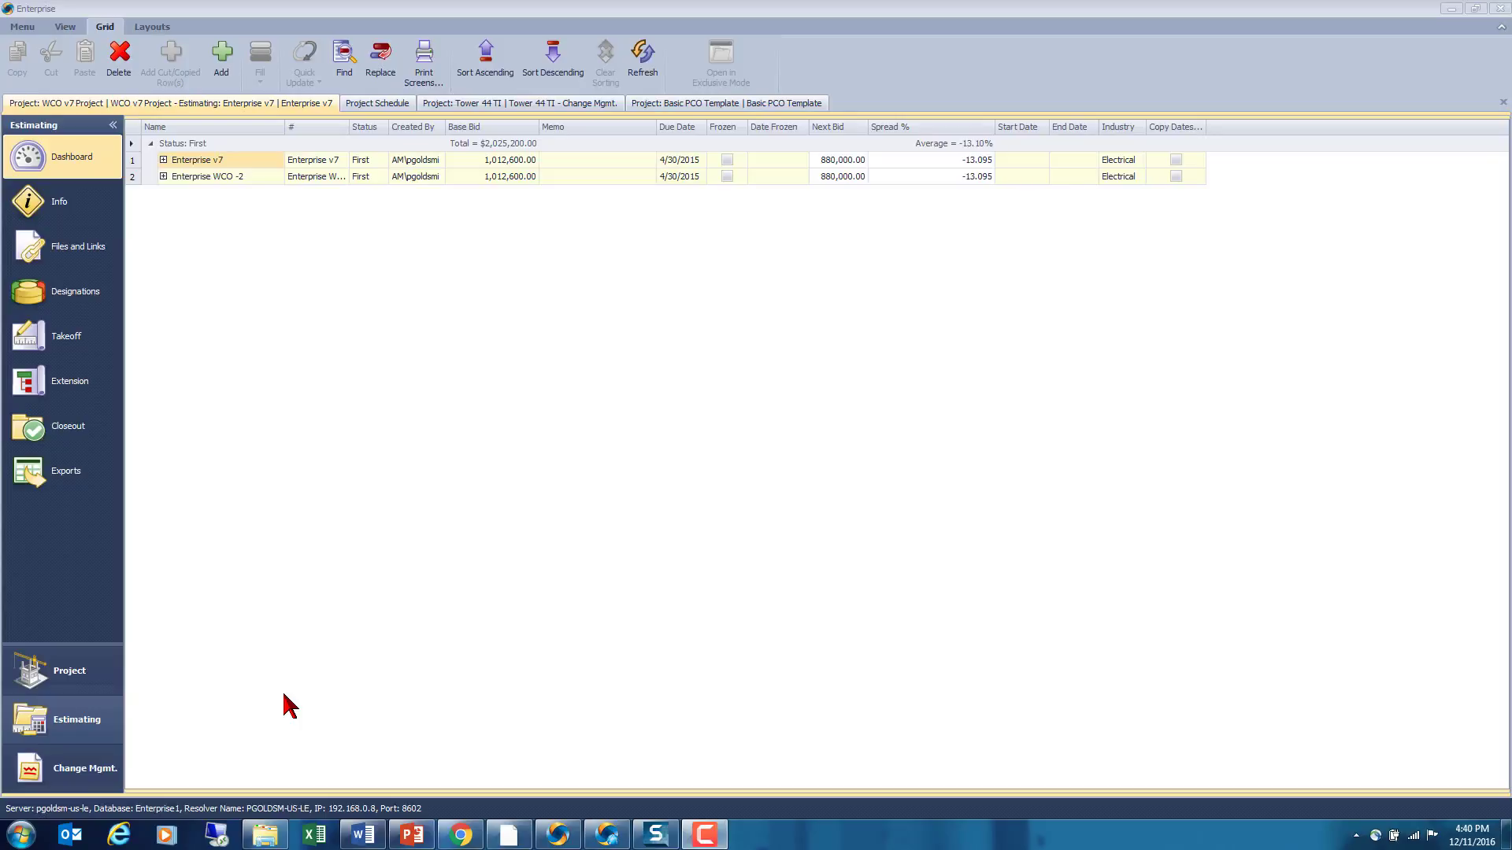
- Show the Enterprise Towers v7 PCO list in Change Mgmt. with the PCO Template row selected and Contract commands showing
{"action": "left_click", "coordinate": [101, 770]}
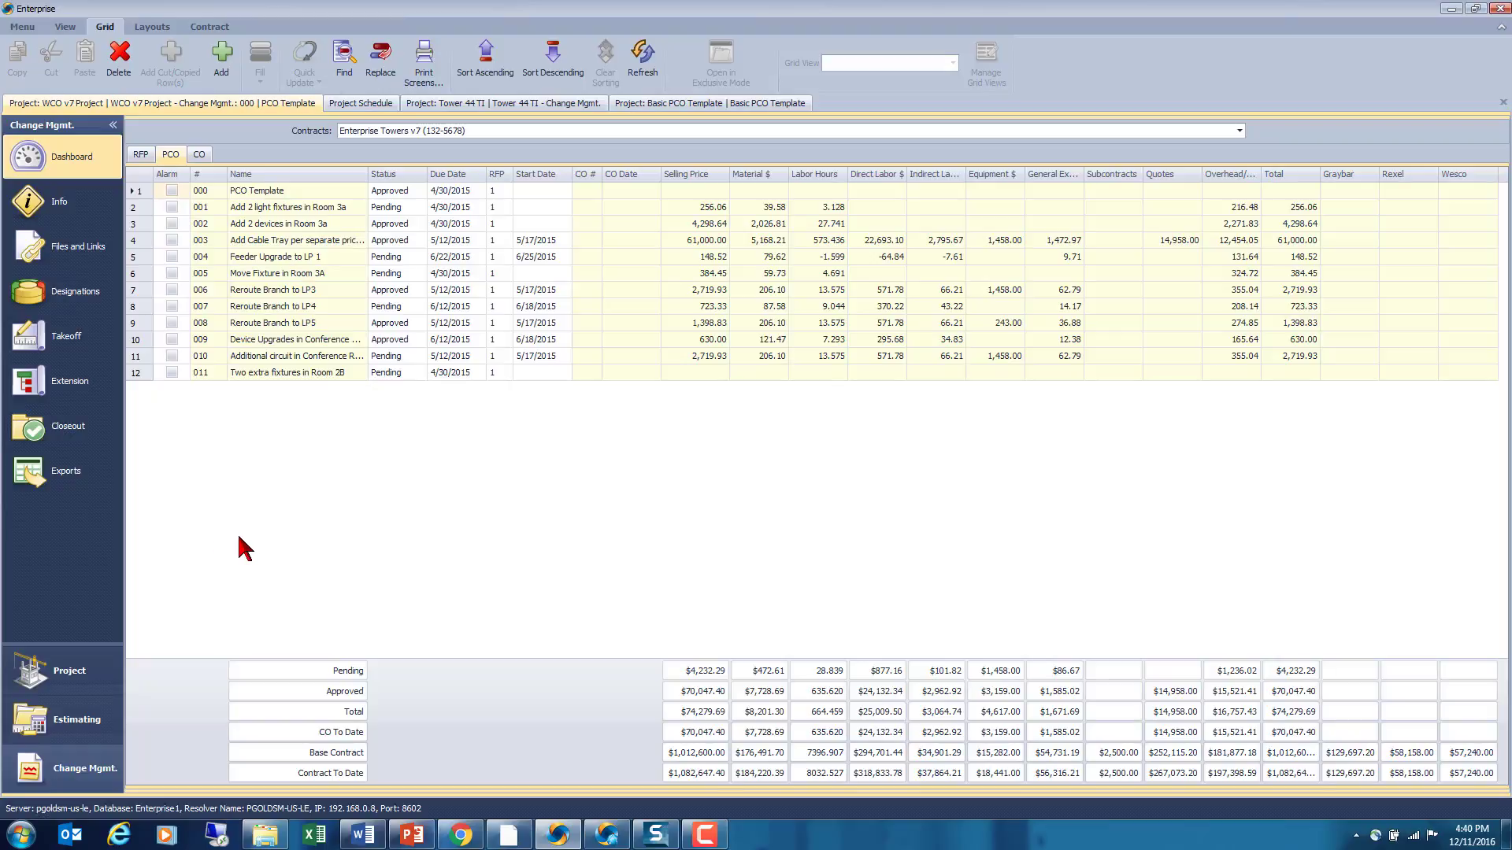
{"action": "left_click", "coordinate": [143, 189]}
{"action": "left_click", "coordinate": [76, 719]}
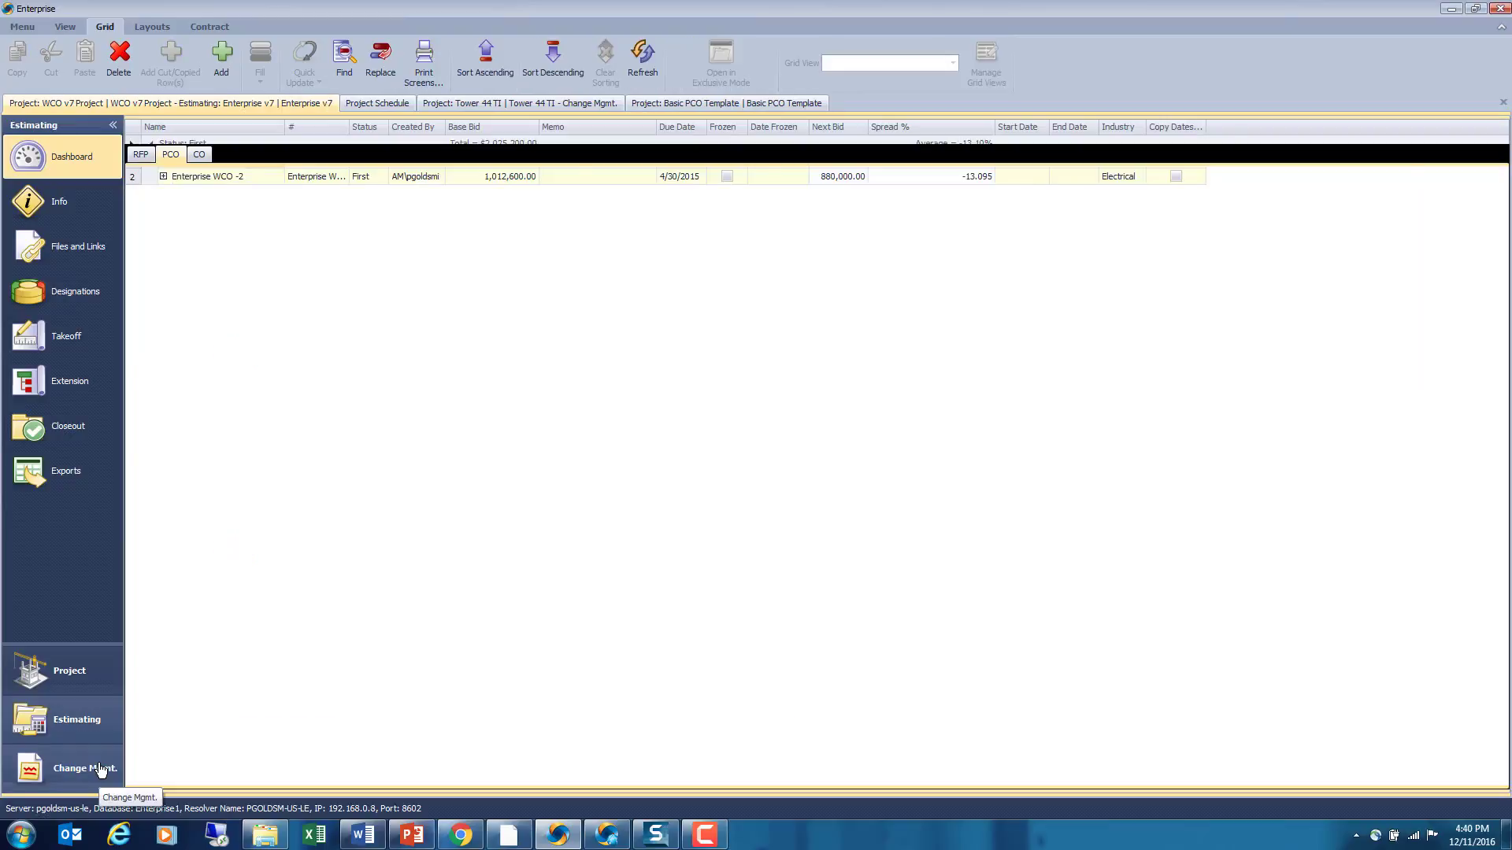
{"action": "left_click", "coordinate": [101, 769]}
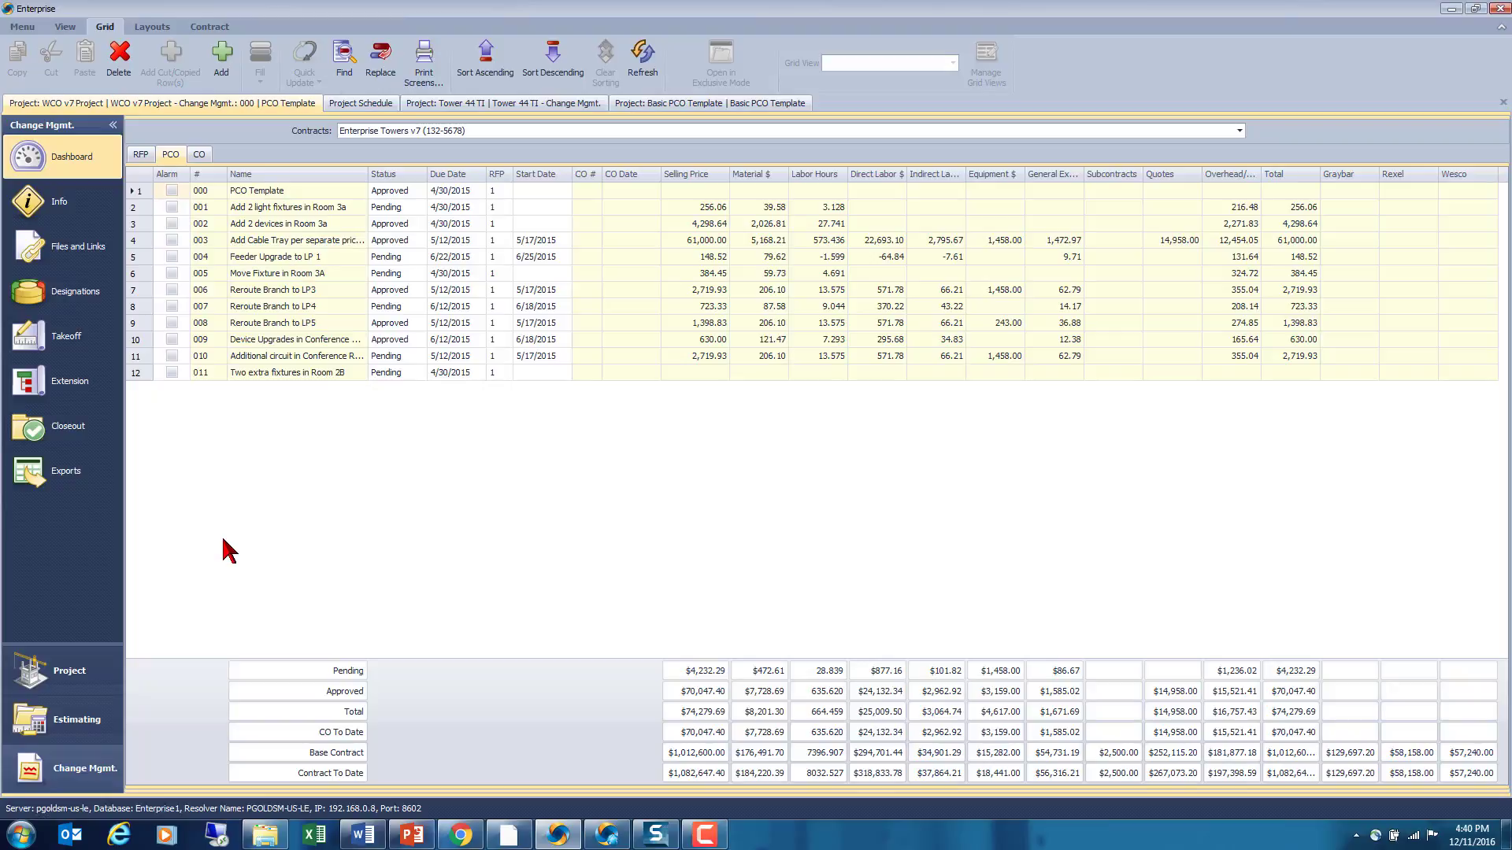
{"action": "left_click", "coordinate": [143, 191]}
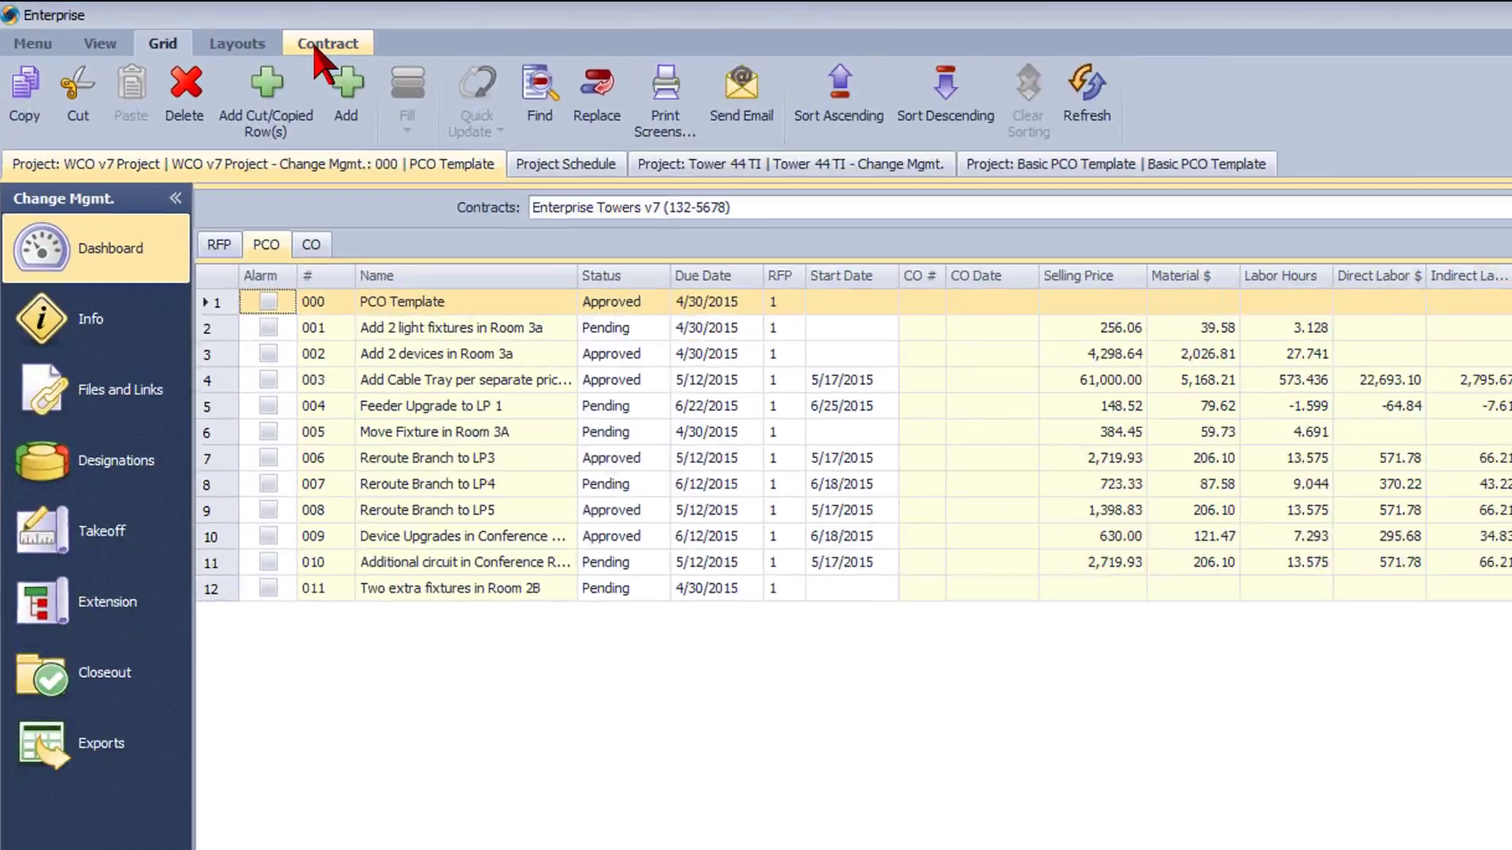
{"action": "left_click", "coordinate": [201, 28]}
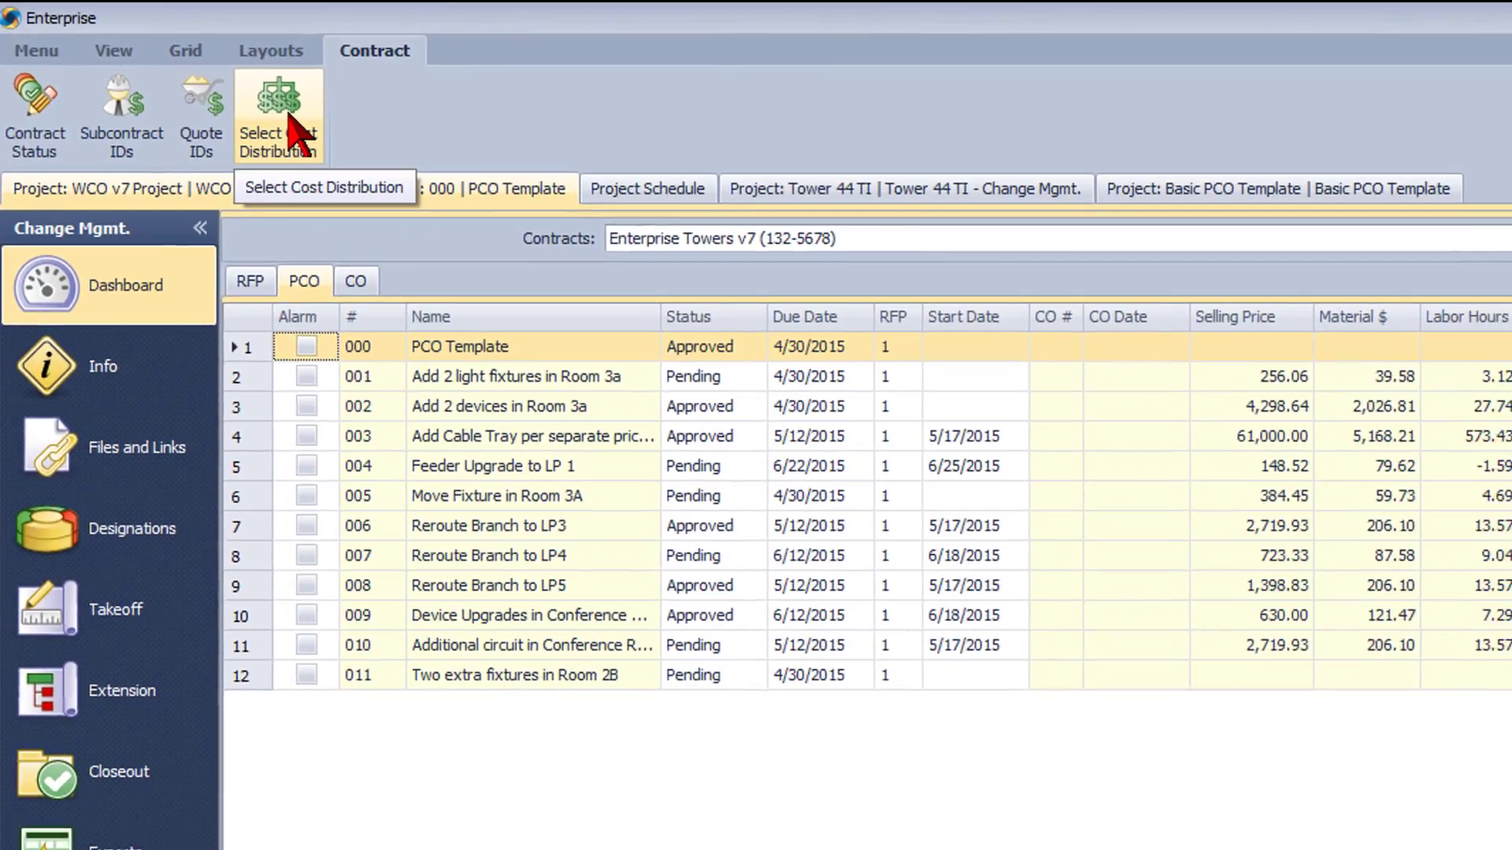
- Set the Base Bid Security System cost distribution to Rexel and close the window
{"action": "left_click", "coordinate": [290, 116]}
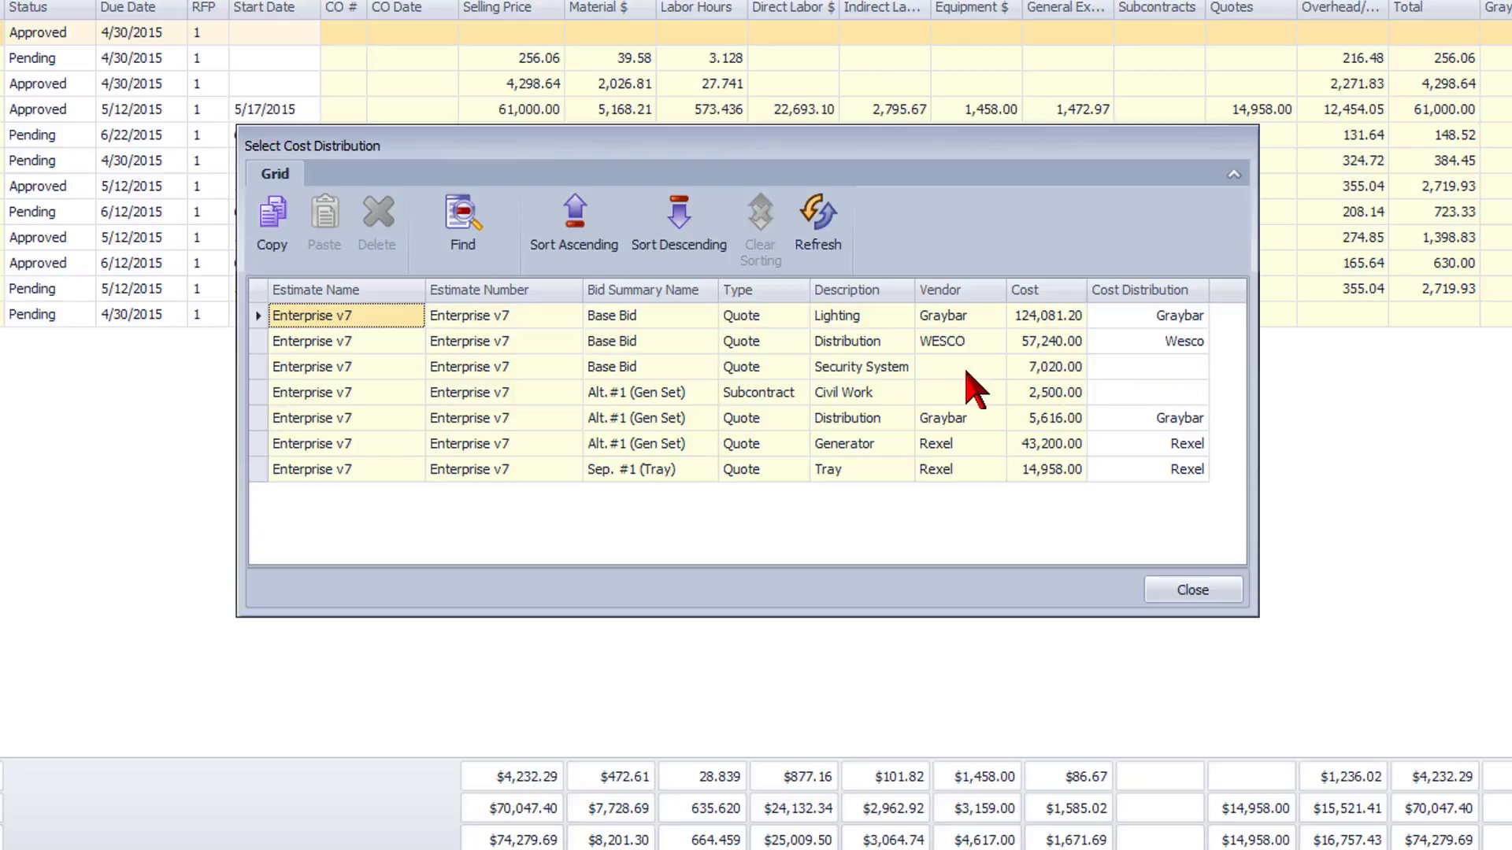
{"action": "left_click", "coordinate": [1185, 370]}
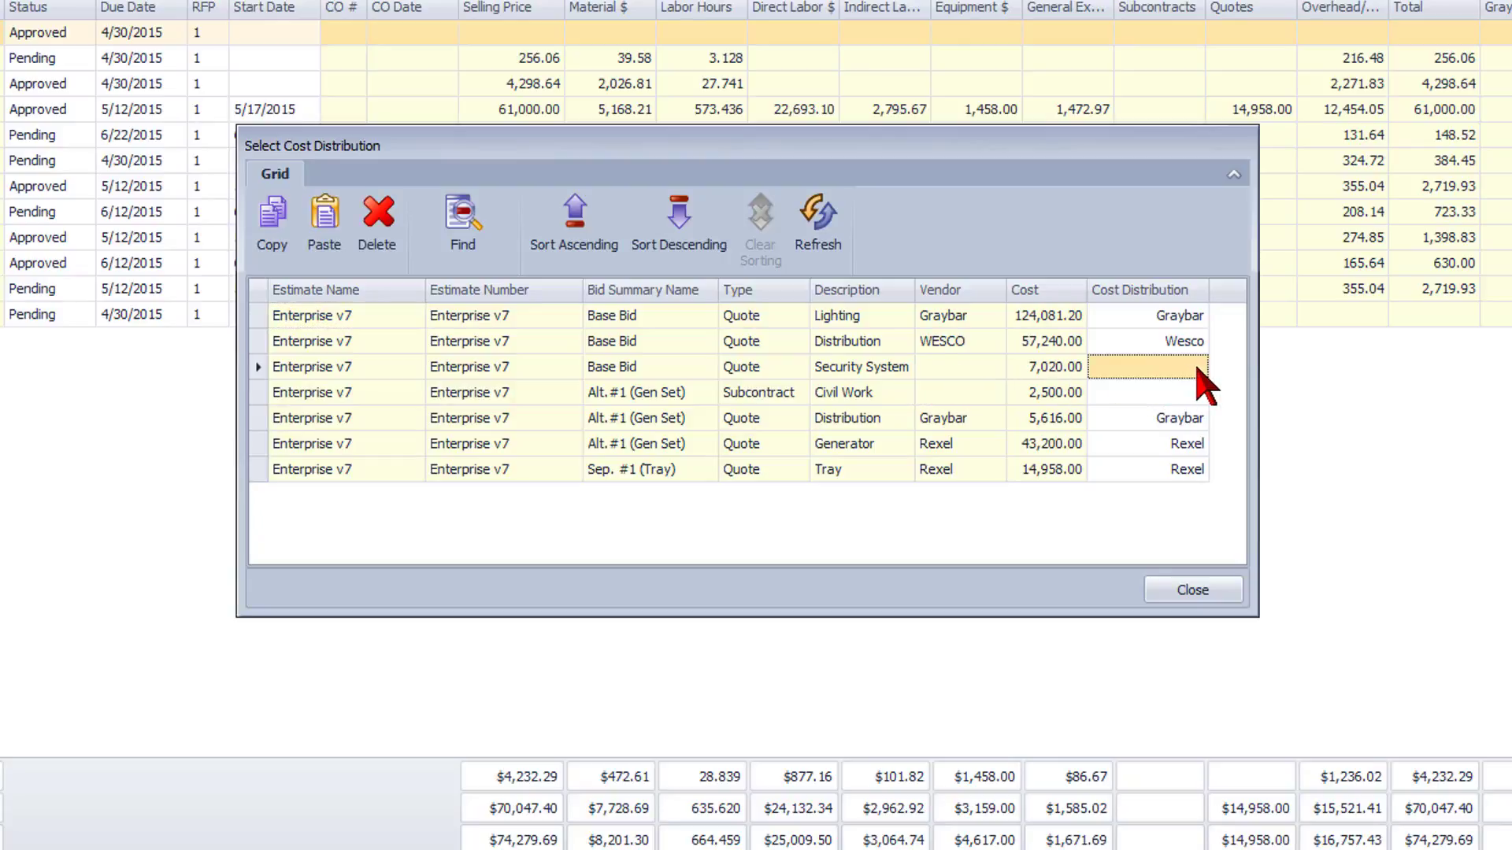
{"action": "left_click", "coordinate": [1195, 372]}
{"action": "left_click", "coordinate": [1198, 367]}
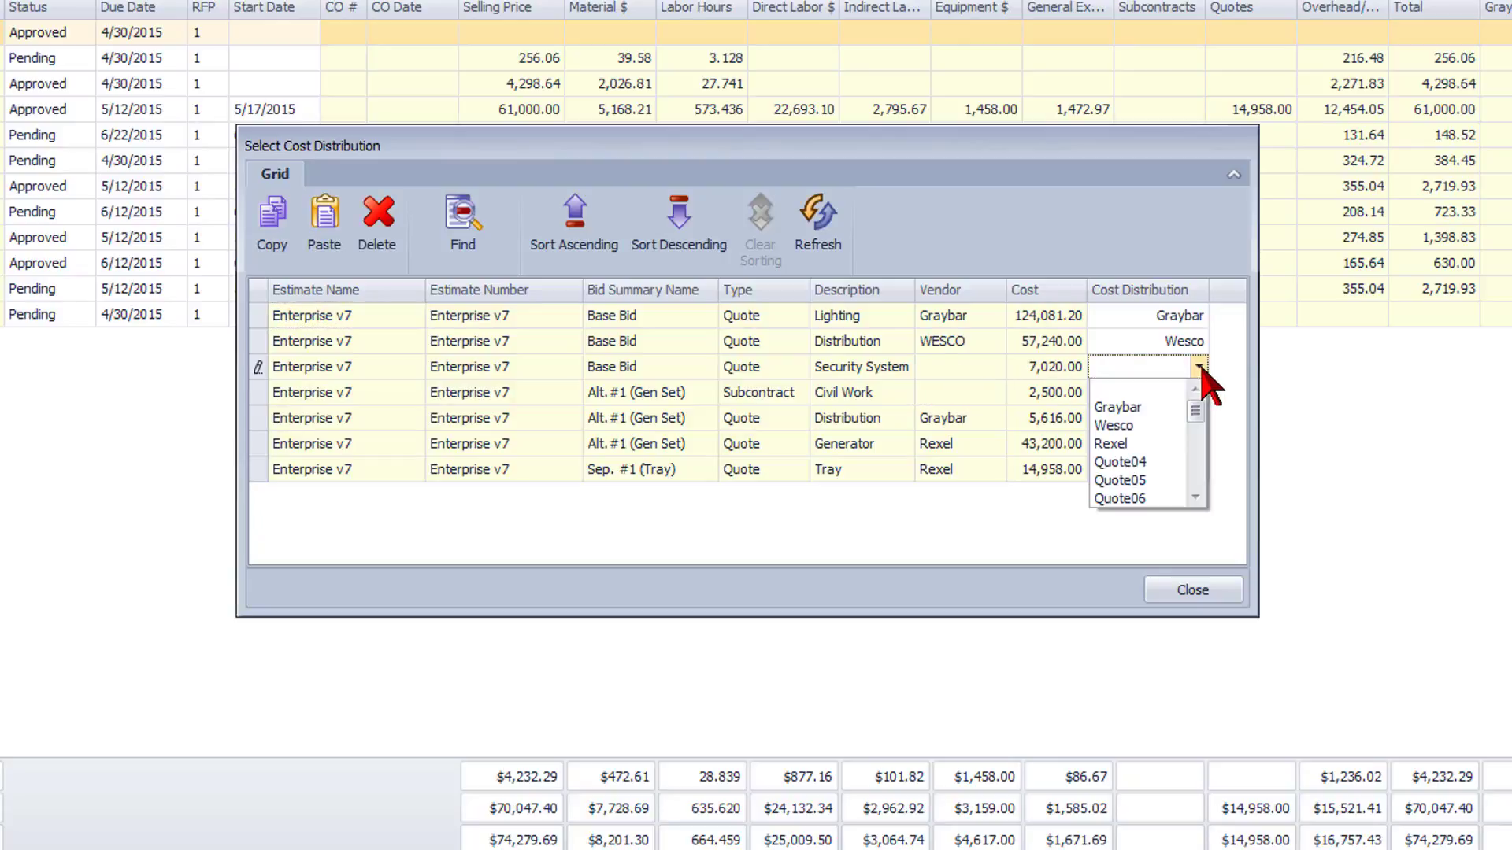
{"action": "left_click", "coordinate": [1178, 445]}
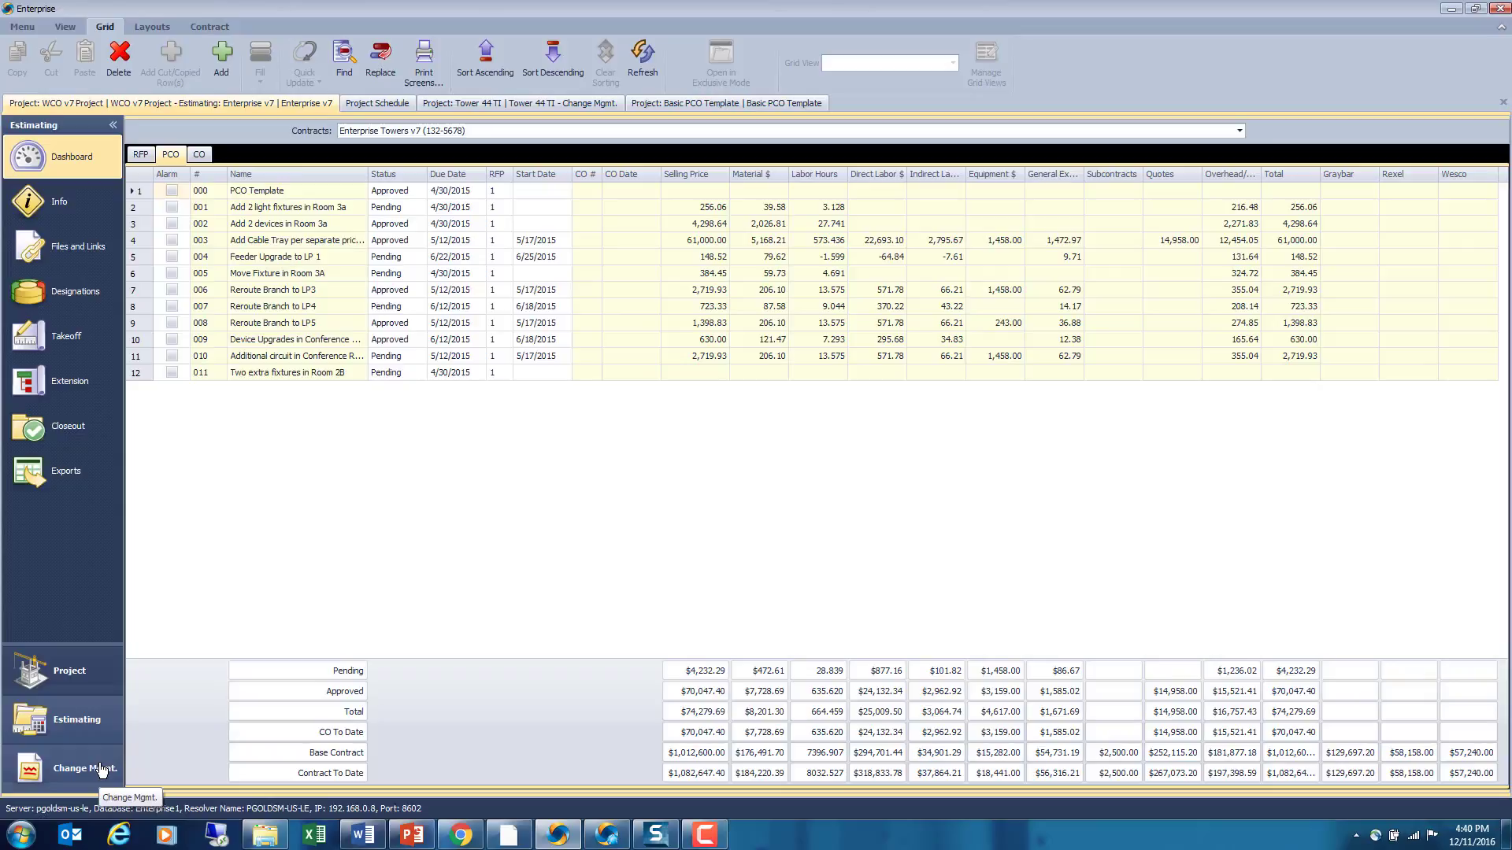
{"action": "left_click", "coordinate": [102, 769]}
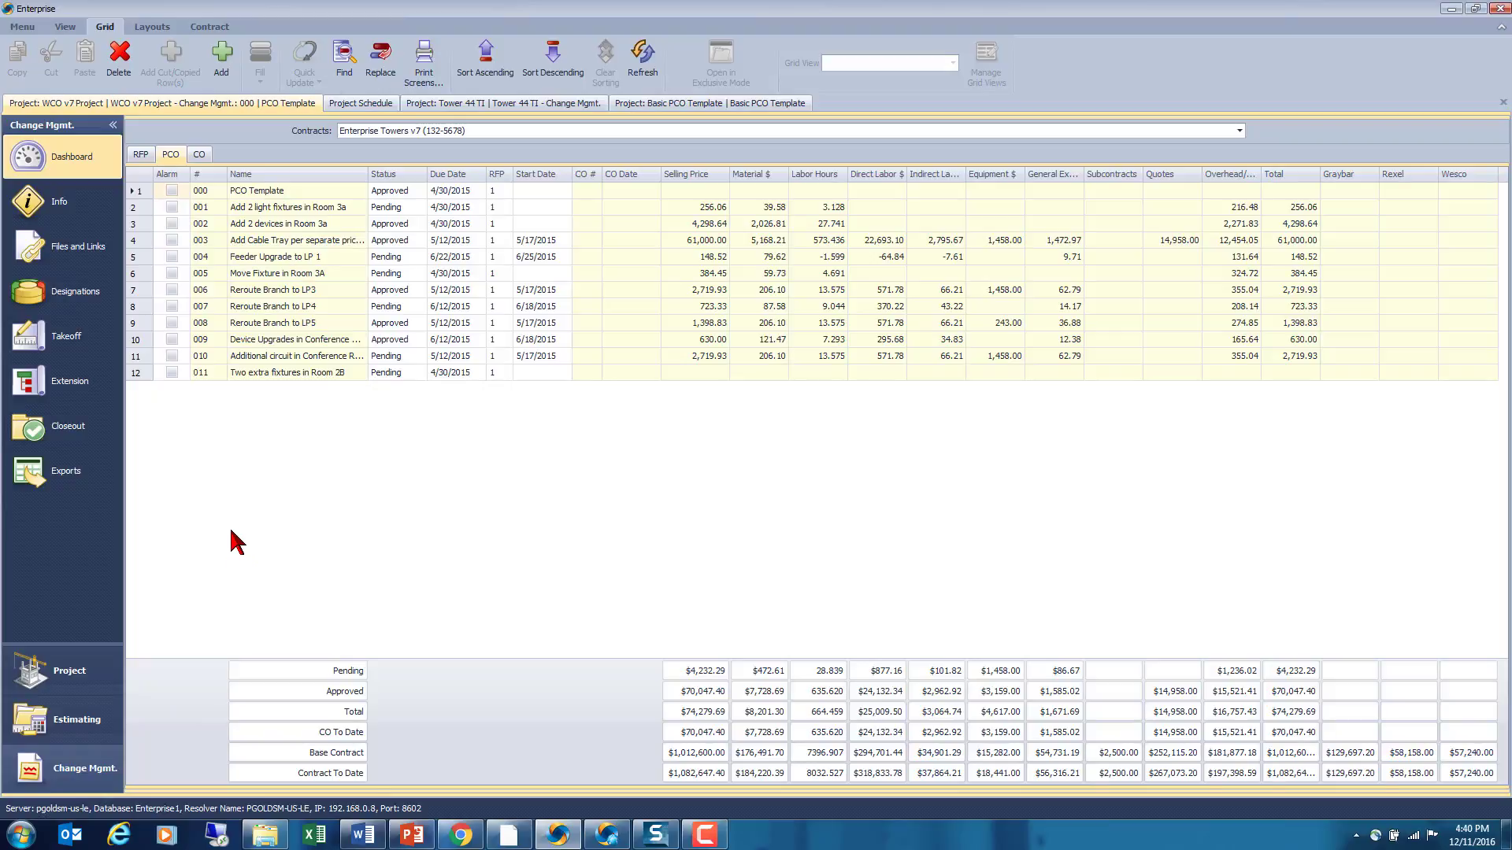
- Copy the PCO Template row and add it as new PCO #12 with Copy Closeout ticked
{"action": "right_click", "coordinate": [142, 192]}
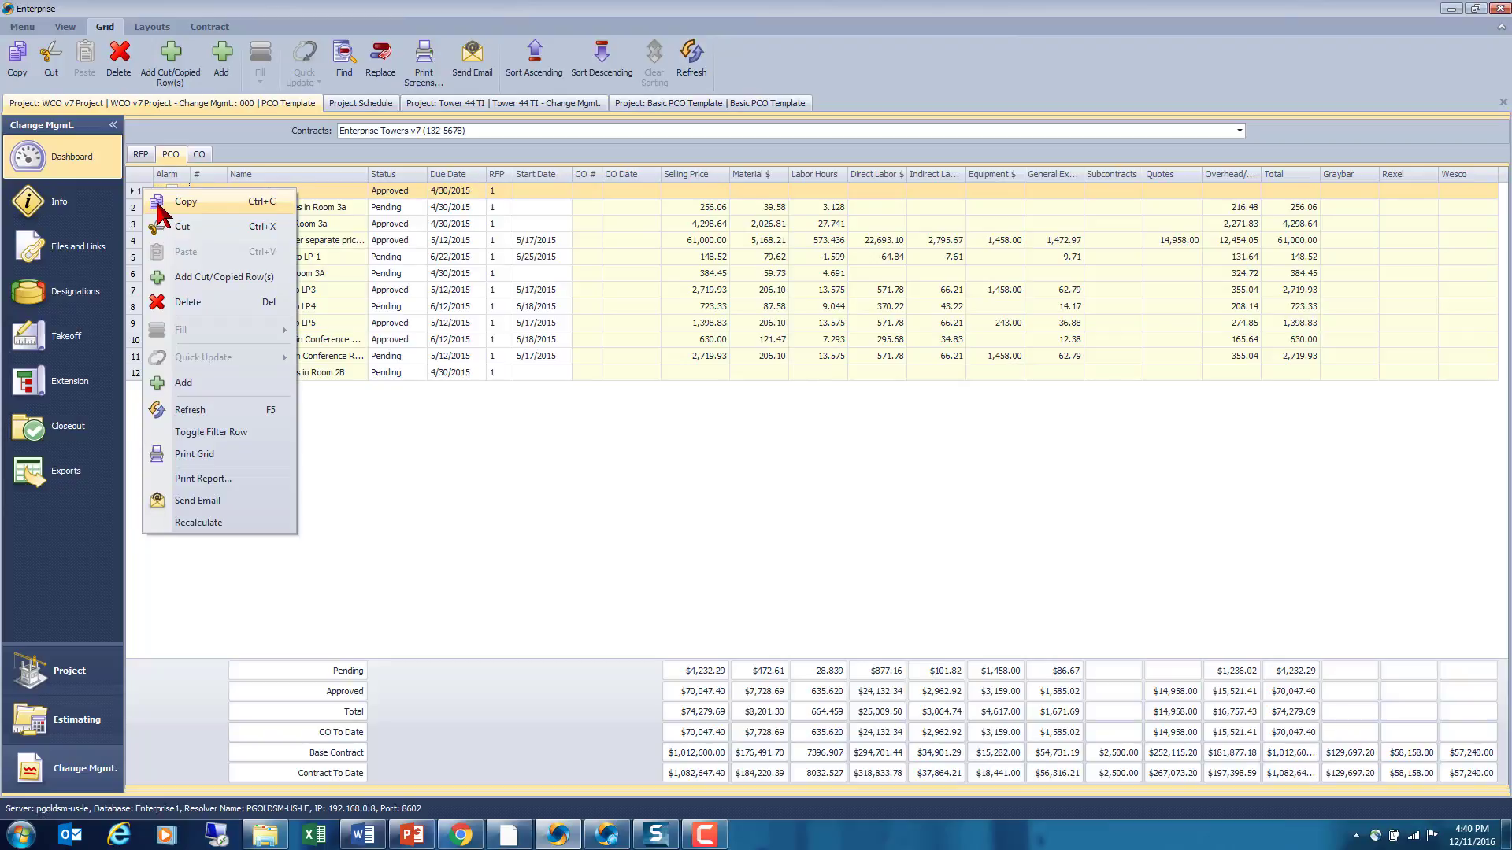
{"action": "left_click", "coordinate": [165, 204]}
{"action": "right_click", "coordinate": [333, 477]}
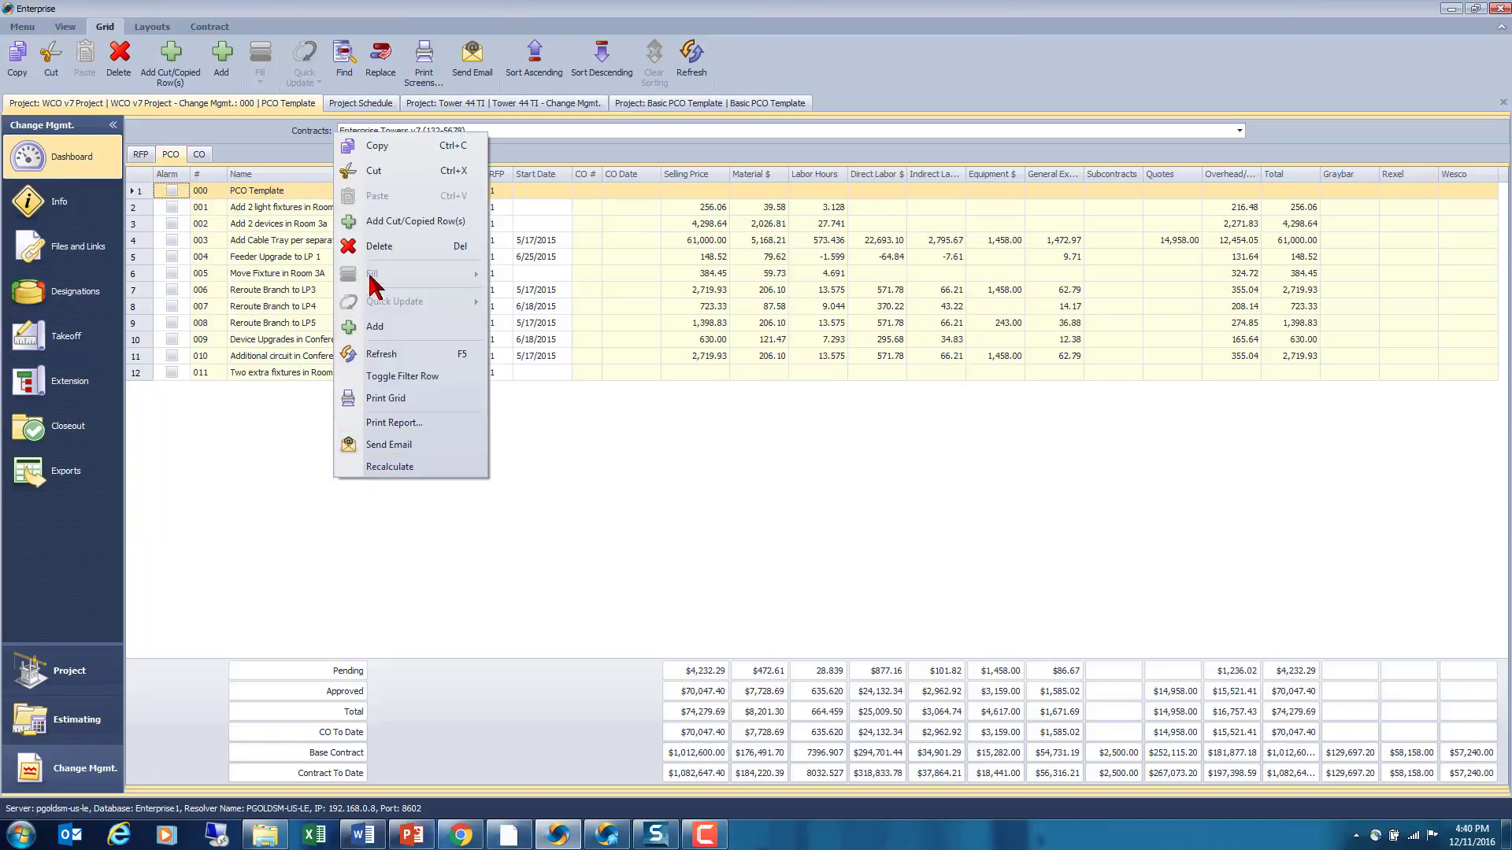
{"action": "left_click", "coordinate": [379, 223]}
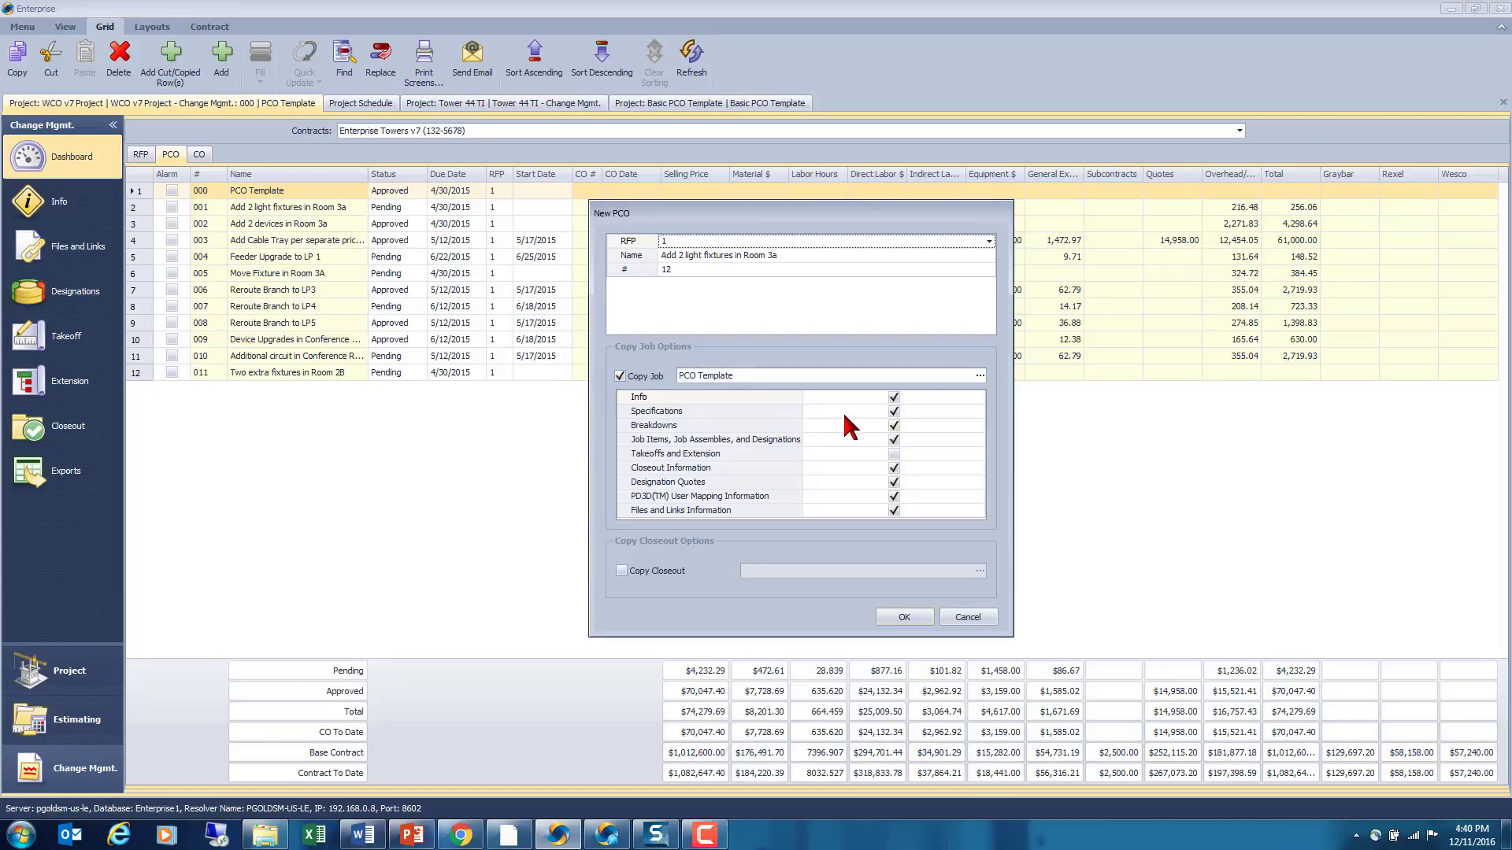
{"action": "left_click", "coordinate": [620, 570]}
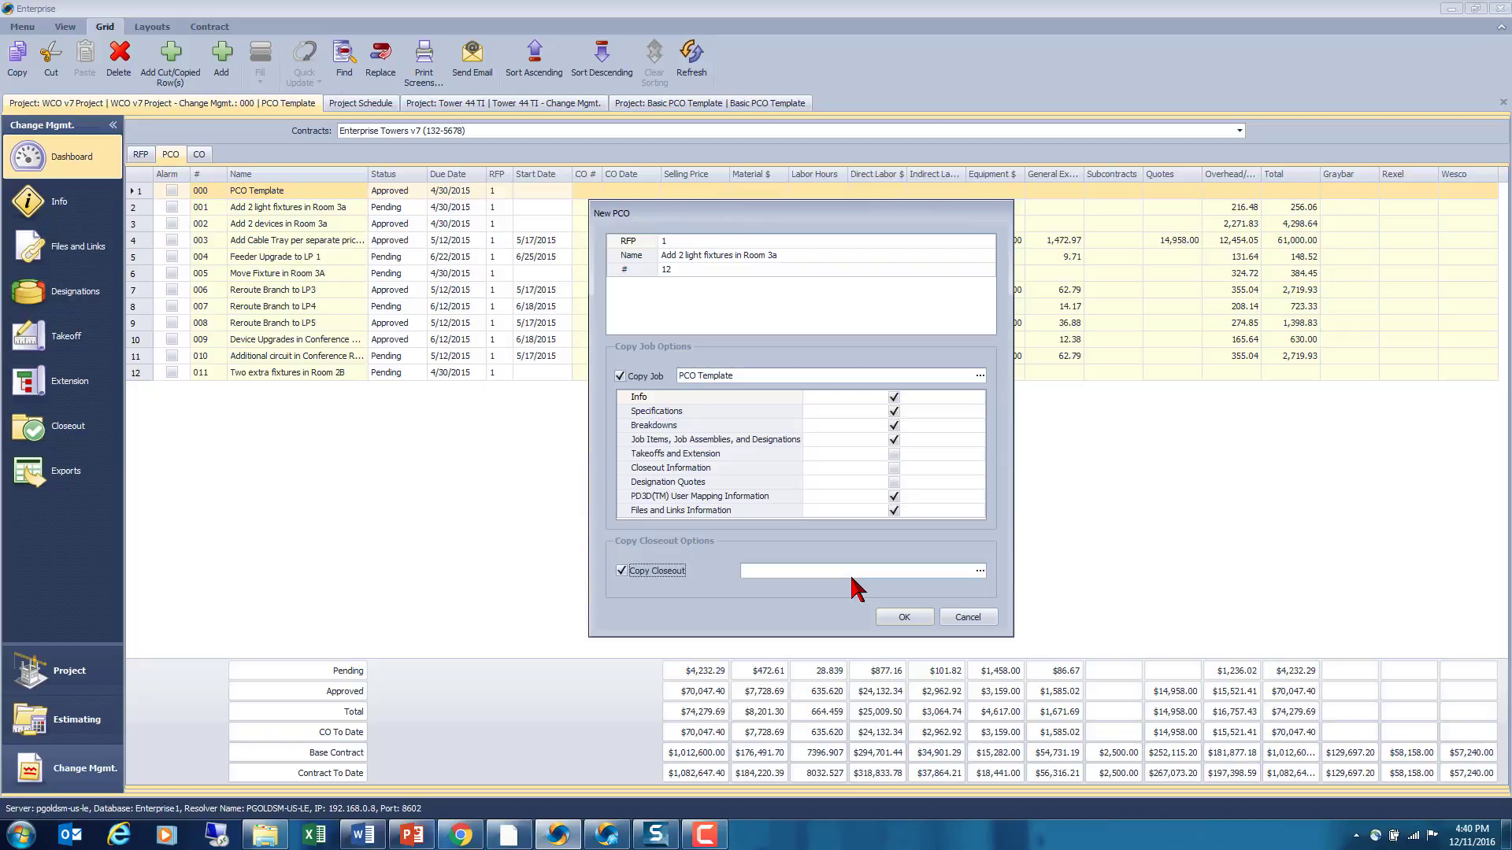
- Cancel the new PCO and view the Closeout field labor for PCO 008 Reroute Branch to LP5
{"action": "left_click", "coordinate": [968, 618]}
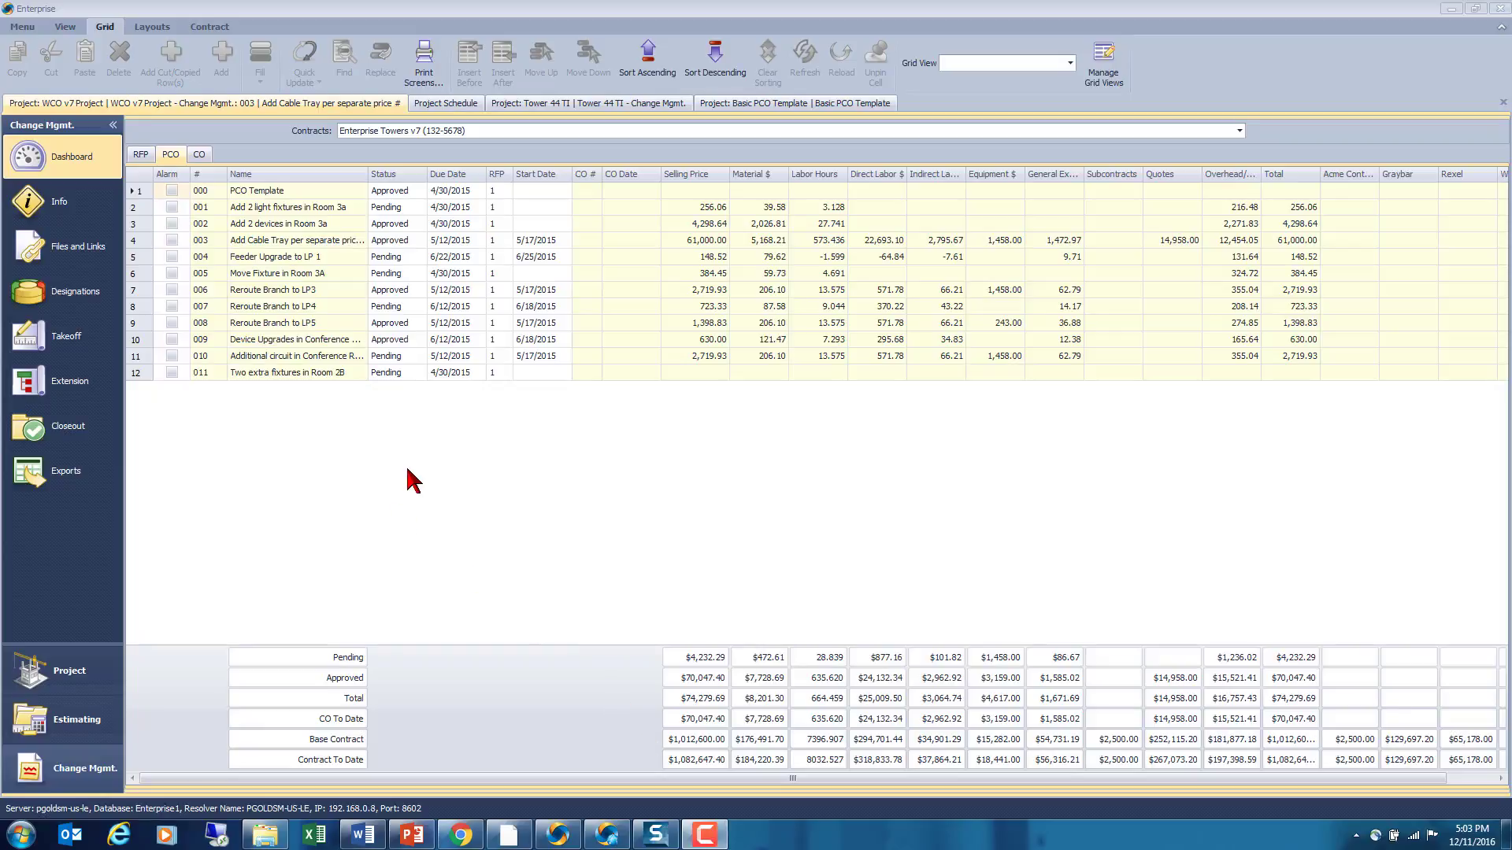
{"action": "left_click", "coordinate": [141, 325]}
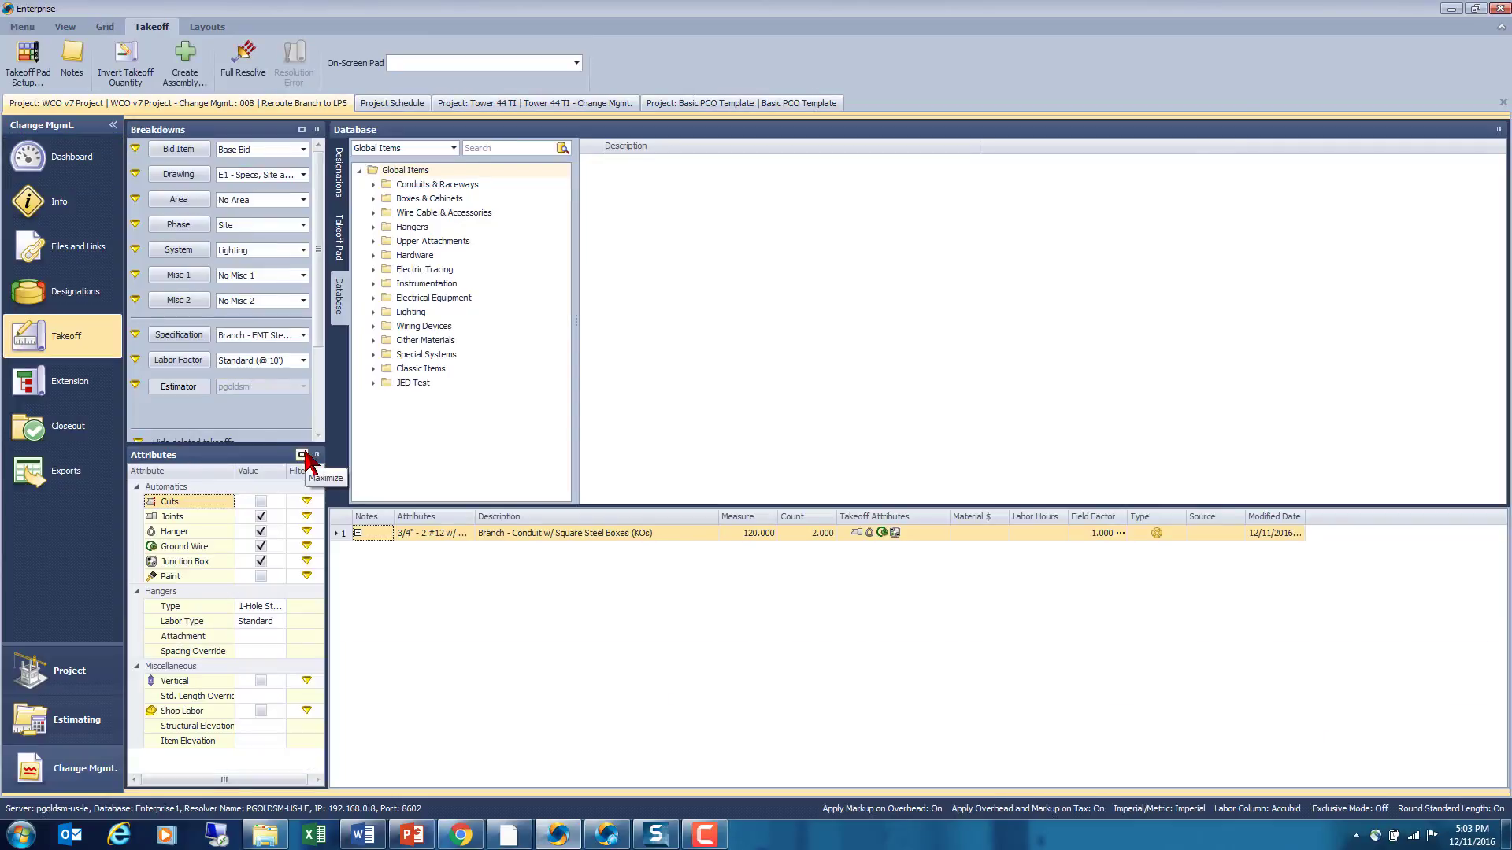
{"action": "left_click", "coordinate": [98, 435]}
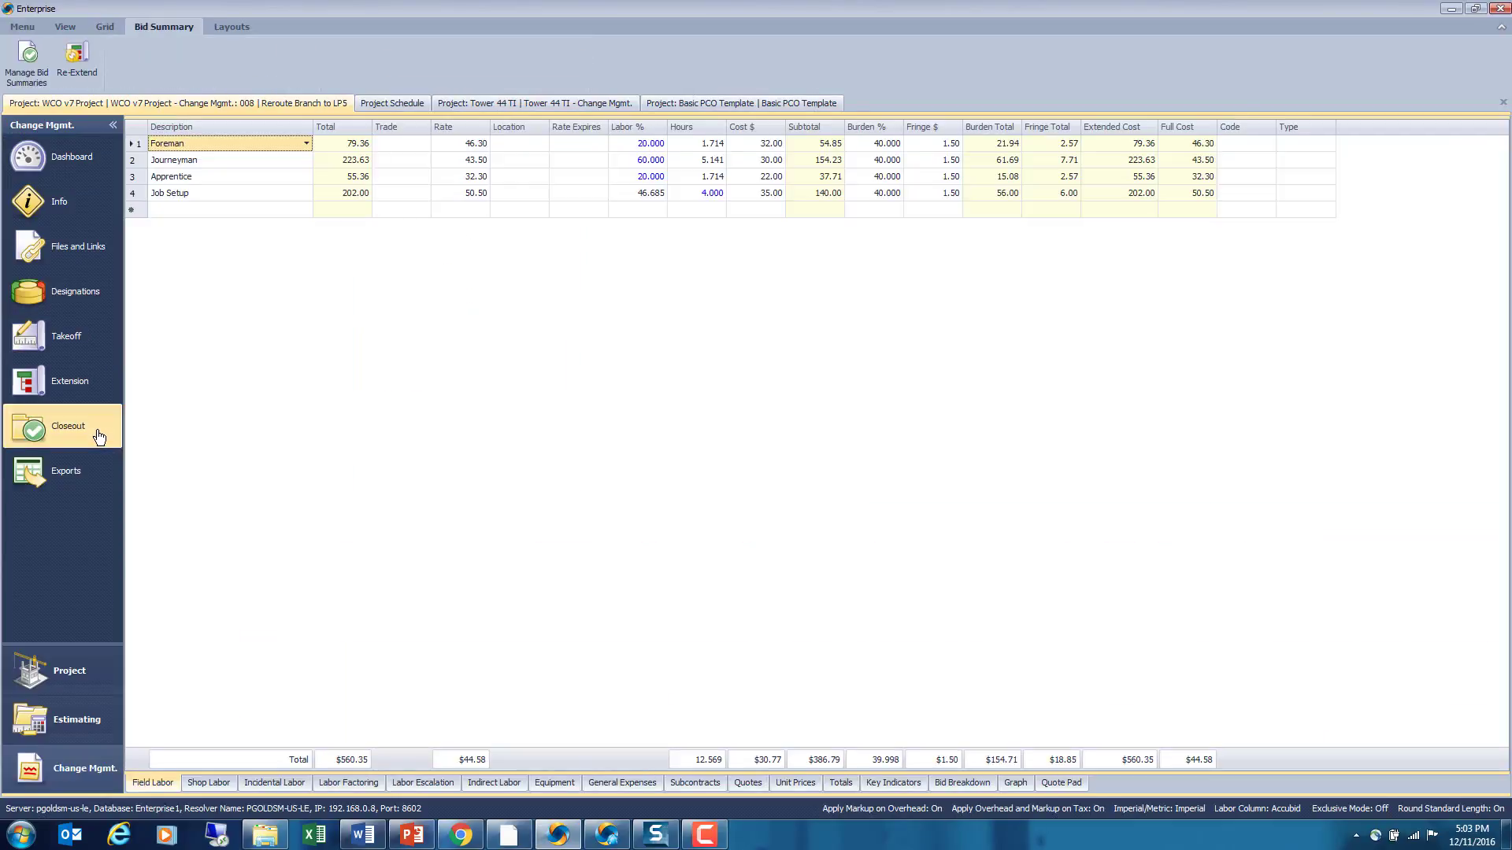